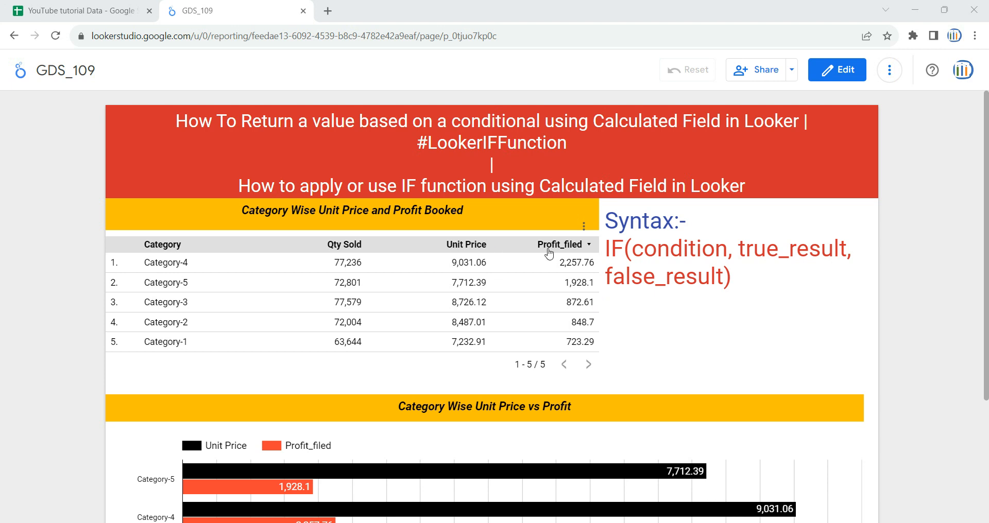
Step: Switch to the Google Sheets source data and examine the GDS_67 sheet's columns from Category through Change in Price
{"action": "left_click", "coordinate": [101, 4]}
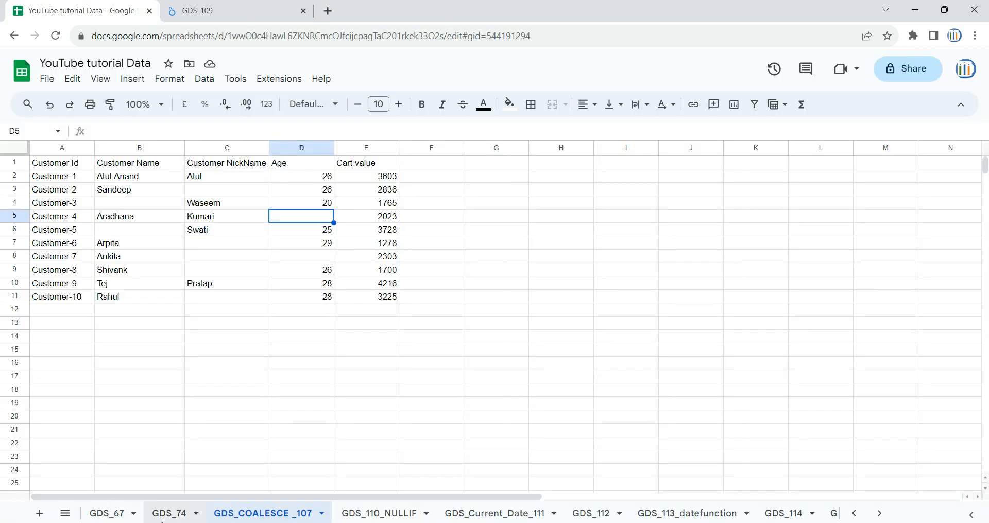
{"action": "left_click", "coordinate": [129, 513]}
{"action": "left_click", "coordinate": [227, 325]}
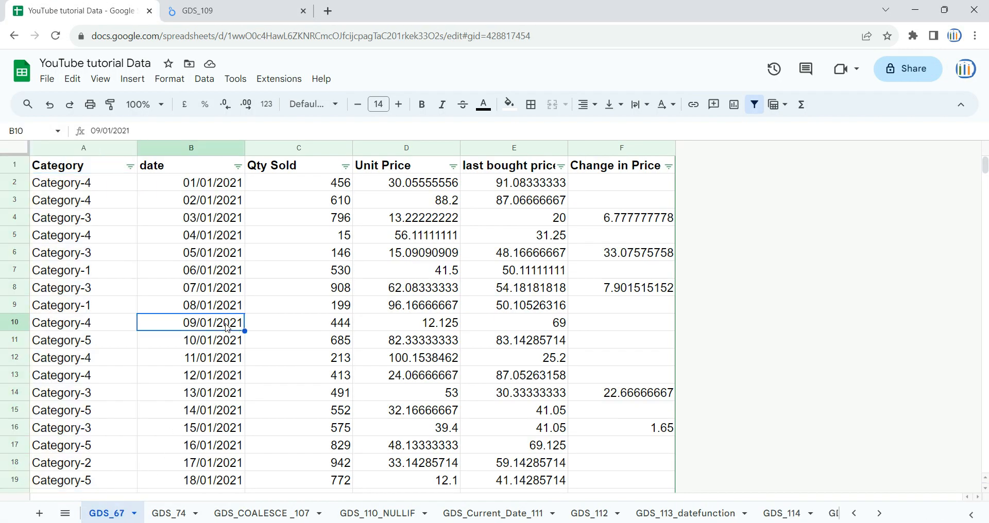
{"action": "left_click", "coordinate": [124, 144]}
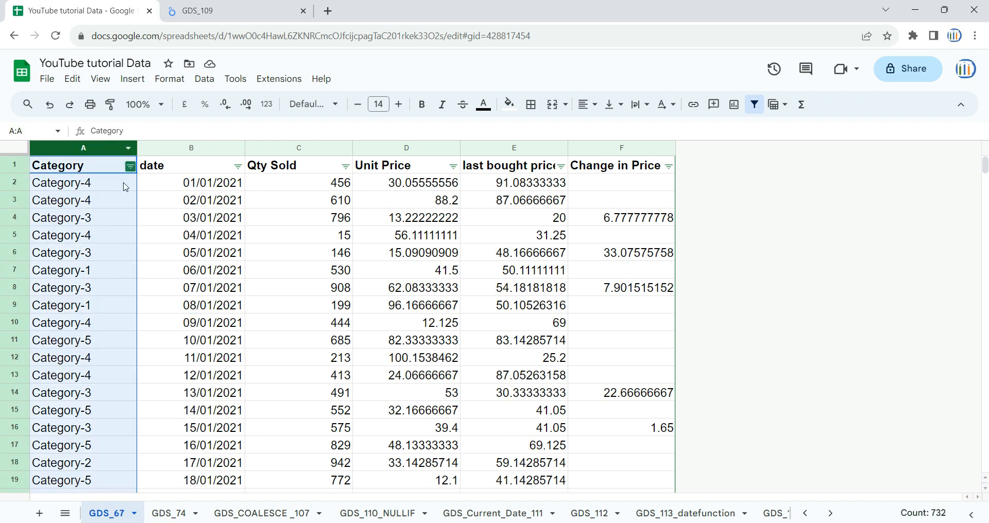
{"action": "left_click", "coordinate": [243, 149]}
{"action": "left_click", "coordinate": [285, 149]}
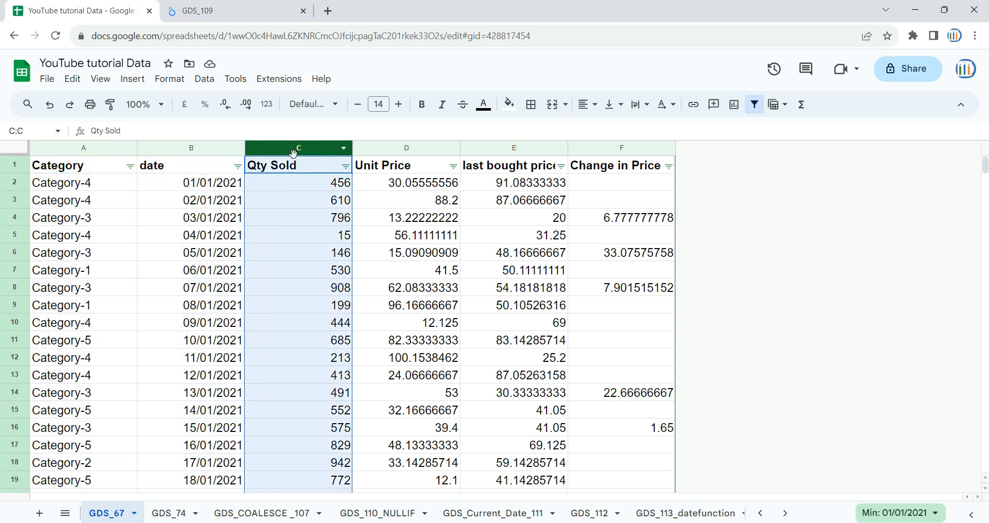
{"action": "left_click", "coordinate": [525, 147]}
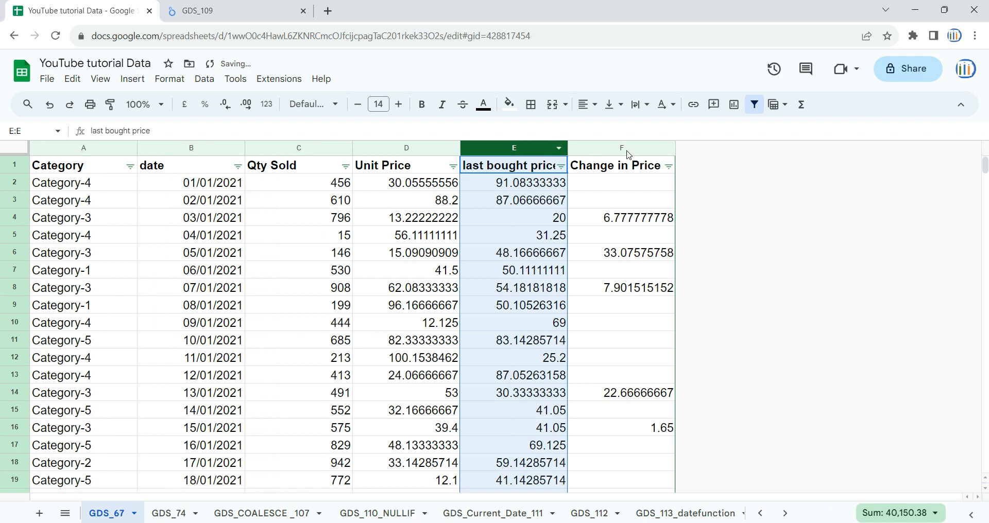
{"action": "left_click", "coordinate": [627, 149]}
Step: Compare the Looker Studio report with the GDS_67 sheet in Google Sheets, examining the Category entries and the Unit Price column
{"action": "left_click", "coordinate": [224, 8]}
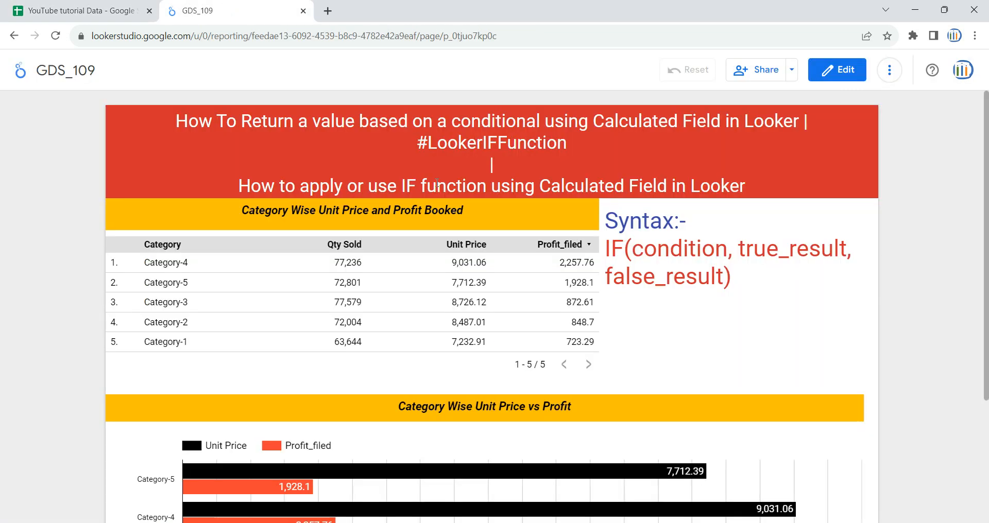
{"action": "left_click", "coordinate": [55, 9]}
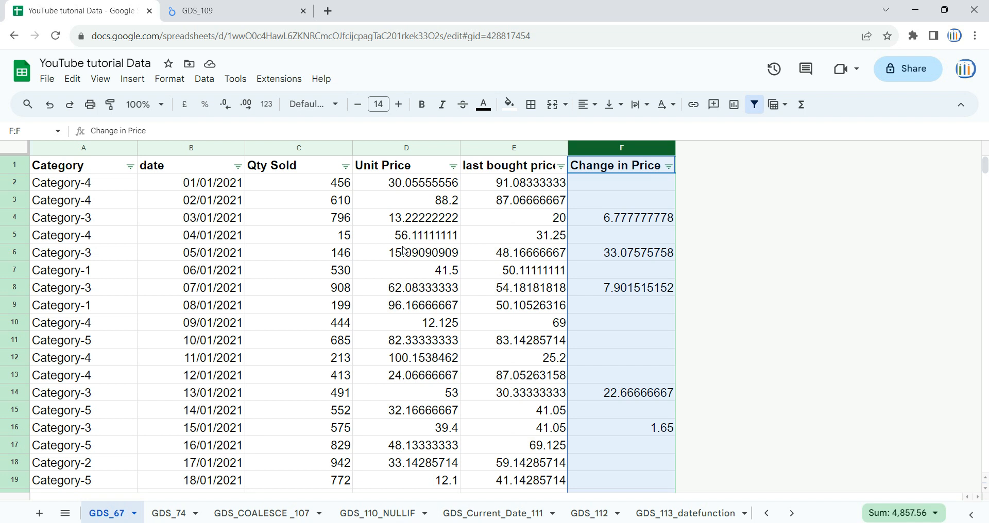
{"action": "left_click", "coordinate": [191, 16]}
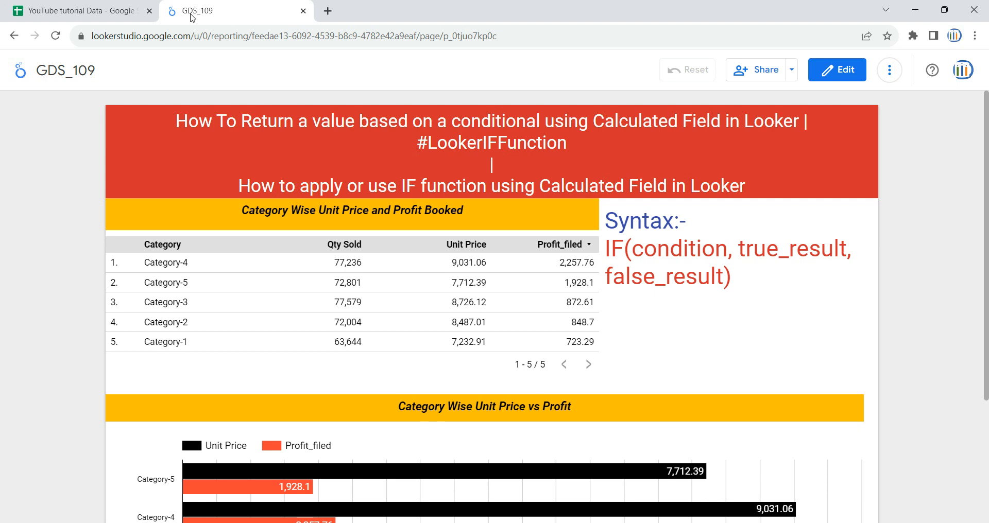
{"action": "left_click", "coordinate": [77, 10]}
{"action": "left_click", "coordinate": [88, 200]}
{"action": "left_click", "coordinate": [85, 270]}
{"action": "left_click", "coordinate": [90, 319]}
{"action": "left_click", "coordinate": [97, 277]}
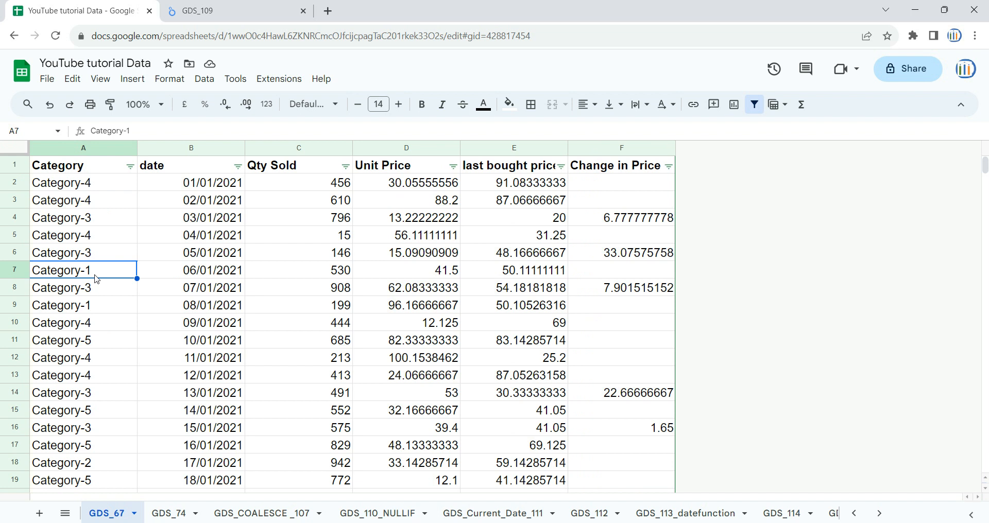
{"action": "left_click", "coordinate": [437, 146]}
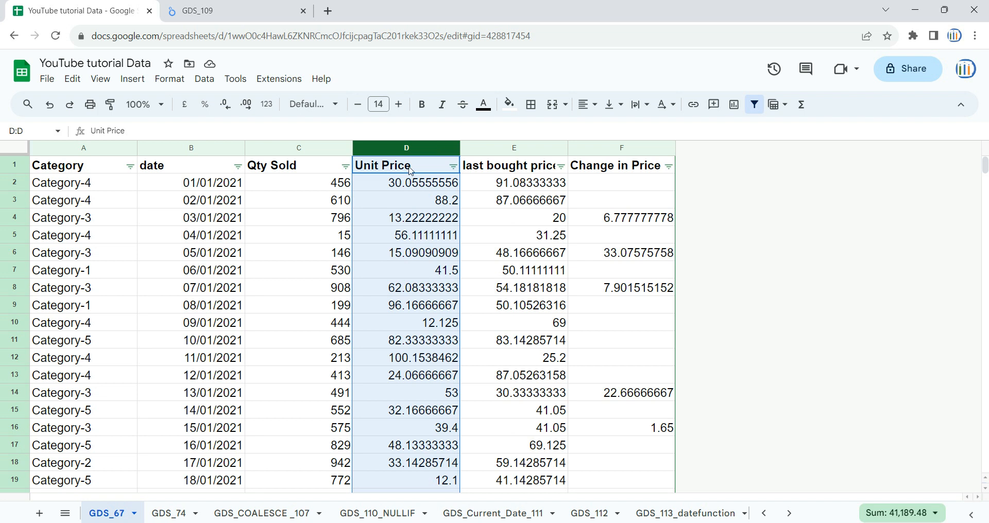
Step: Switch to the Looker Studio report and examine its Category Wise Unit Price vs Profit bar chart
{"action": "left_click", "coordinate": [222, 5]}
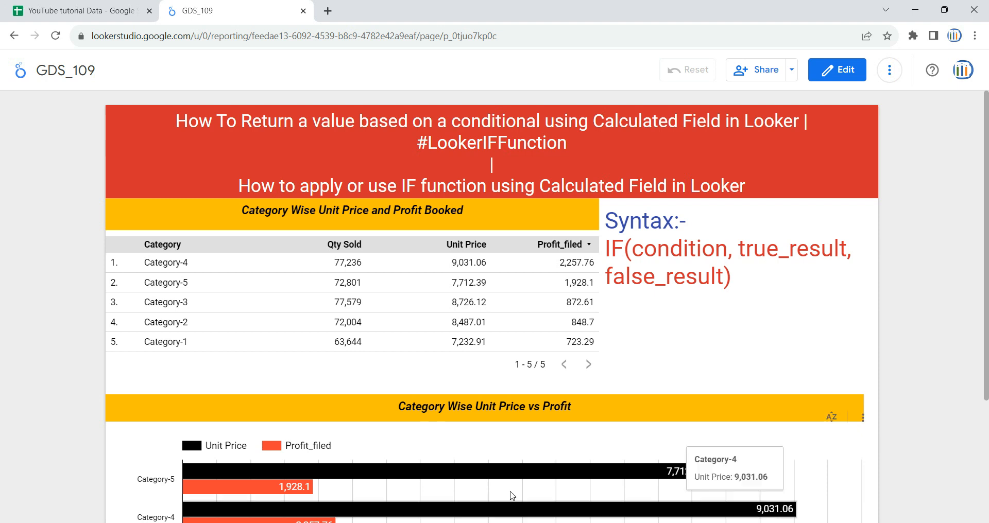
{"action": "scroll", "coordinate": [512, 495], "scroll_direction": "down", "scroll_amount": 2}
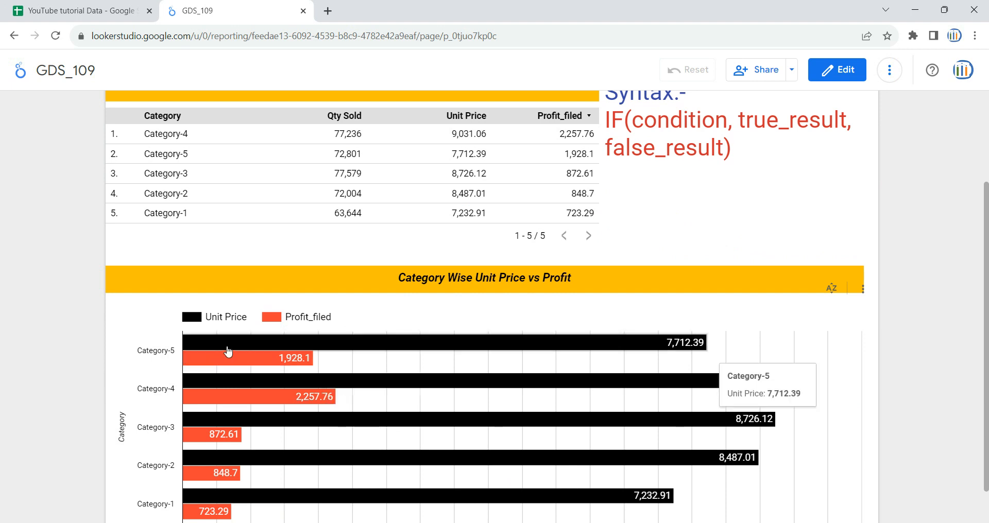
{"action": "scroll", "coordinate": [232, 349], "scroll_direction": "up", "scroll_amount": 2}
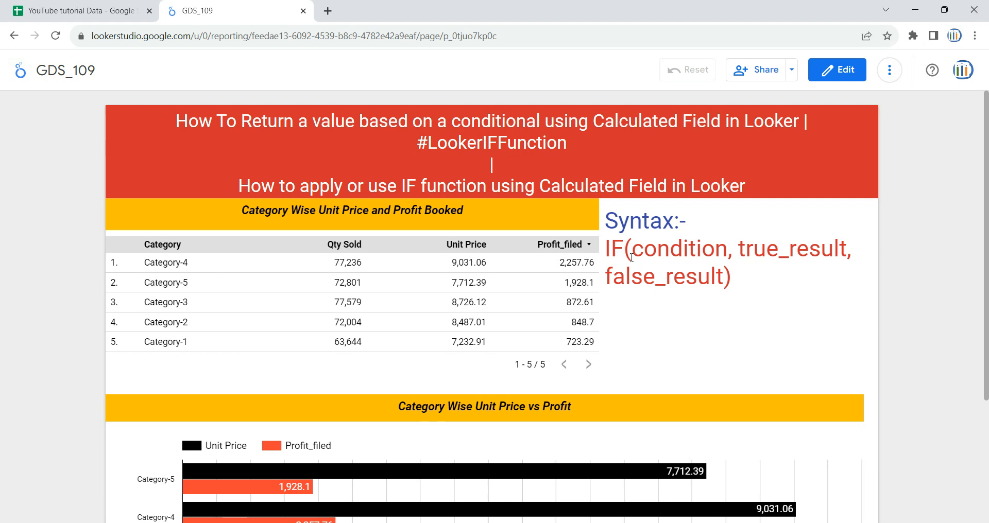
Step: Examine the IF function syntax in the report, covering its condition, true_result and false_result arguments
{"action": "left_click_drag", "start_coordinate": [623, 253], "coordinate": [609, 246]}
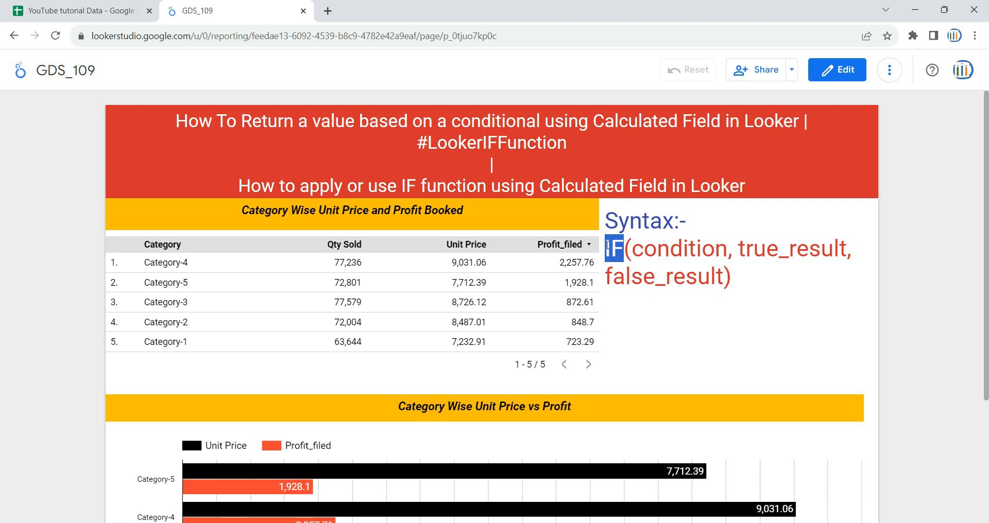
{"action": "left_click", "coordinate": [624, 251]}
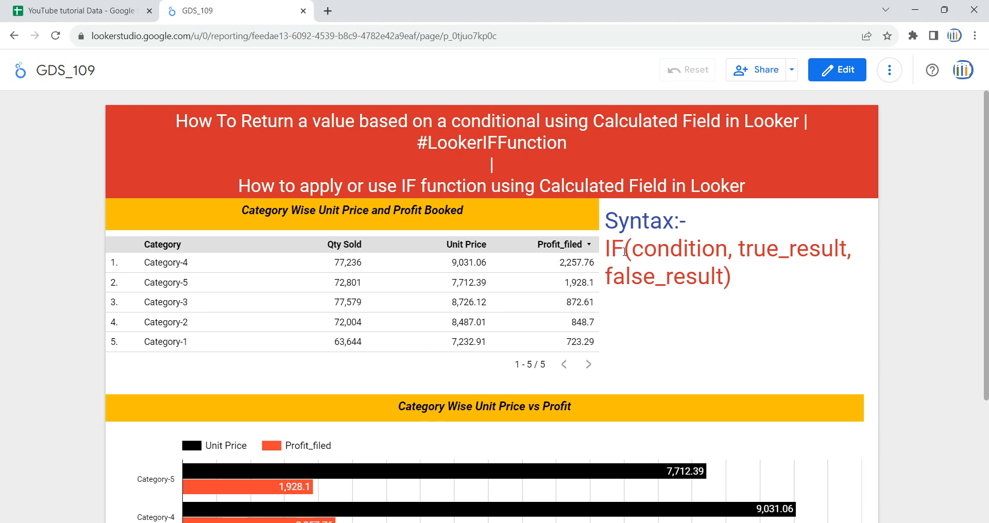
{"action": "mouse_move", "coordinate": [624, 252]}
{"action": "left_mouse_down"}
{"action": "mouse_move", "coordinate": [606, 247]}
{"action": "mouse_move", "coordinate": [622, 250]}
{"action": "left_mouse_up"}
{"action": "left_click", "coordinate": [606, 248]}
{"action": "left_click", "coordinate": [629, 246]}
{"action": "left_click_drag", "start_coordinate": [636, 250], "coordinate": [721, 278]}
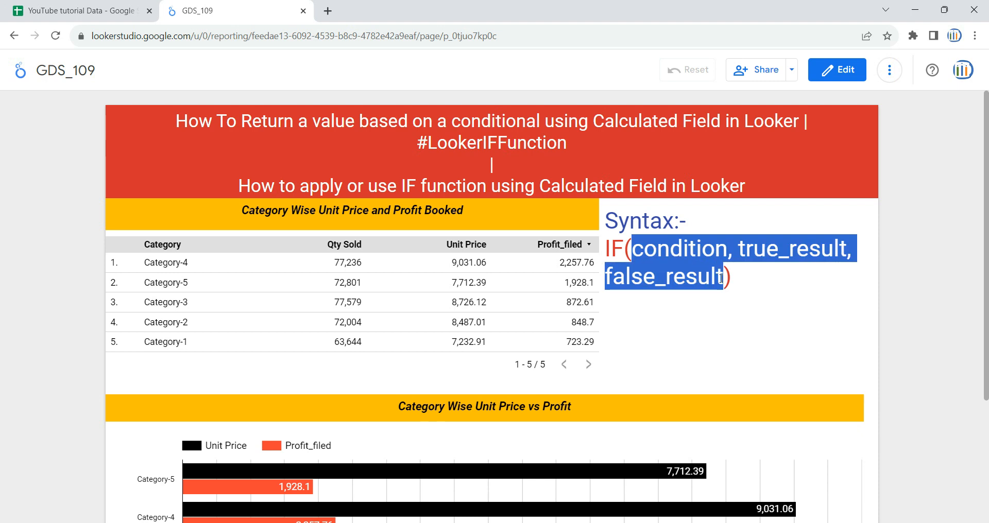
{"action": "left_click", "coordinate": [671, 259]}
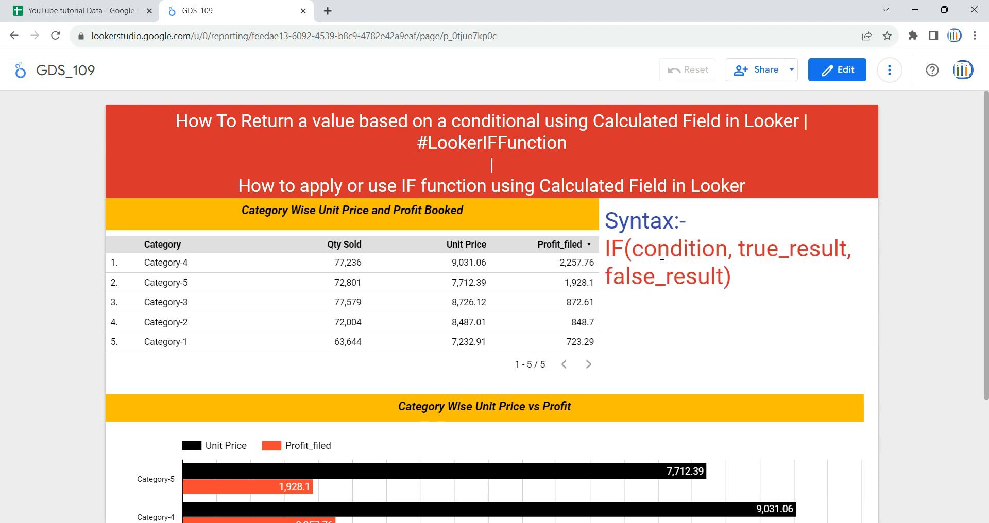
{"action": "left_click_drag", "start_coordinate": [632, 250], "coordinate": [725, 251]}
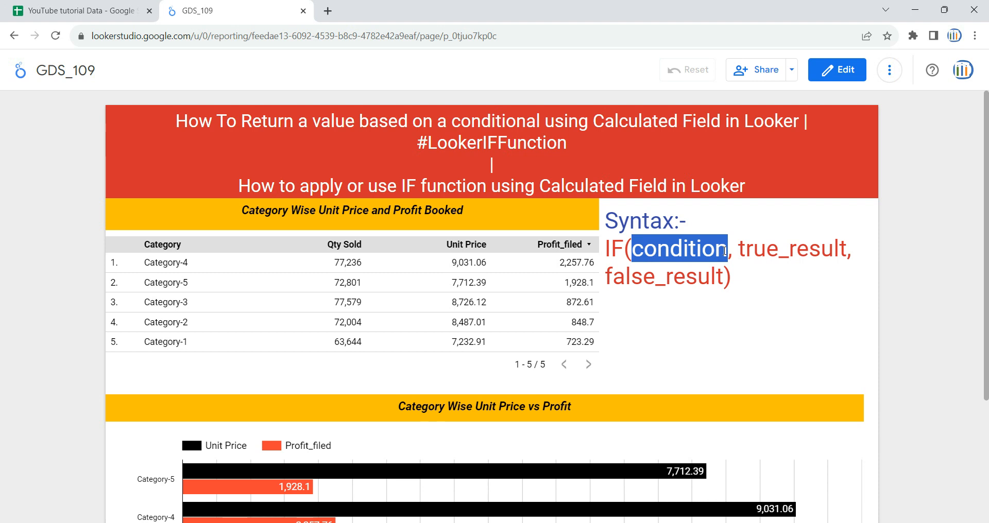
{"action": "left_click_drag", "start_coordinate": [767, 249], "coordinate": [796, 246]}
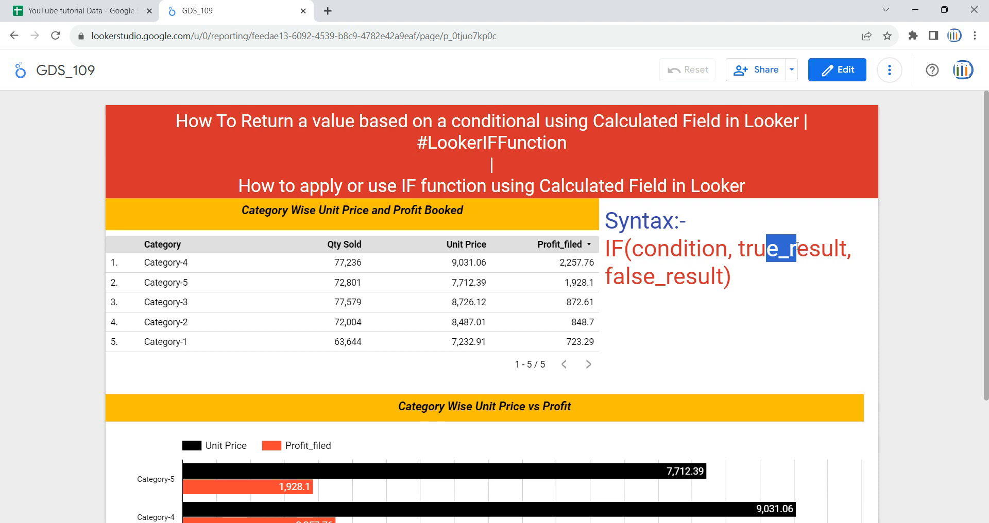
{"action": "left_click_drag", "start_coordinate": [728, 250], "coordinate": [621, 252]}
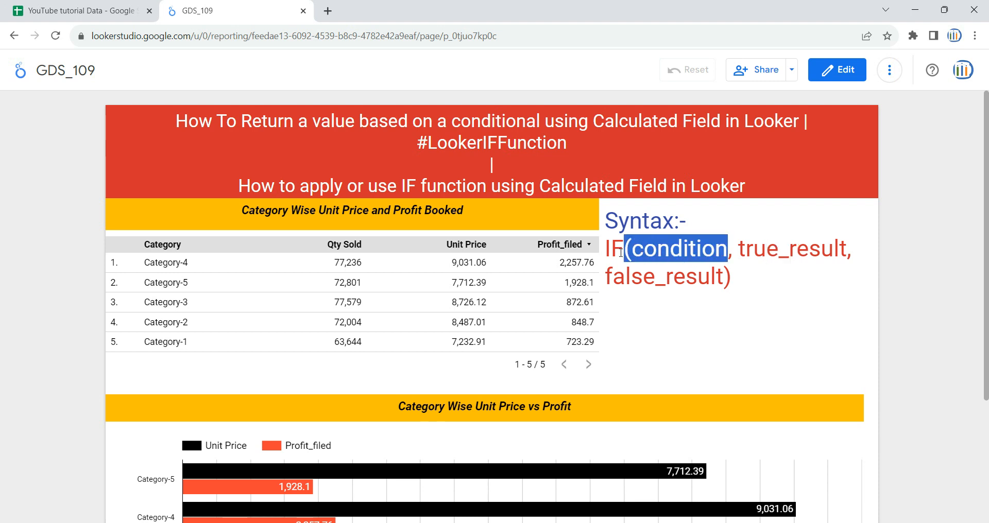
{"action": "left_click_drag", "start_coordinate": [715, 276], "coordinate": [631, 282]}
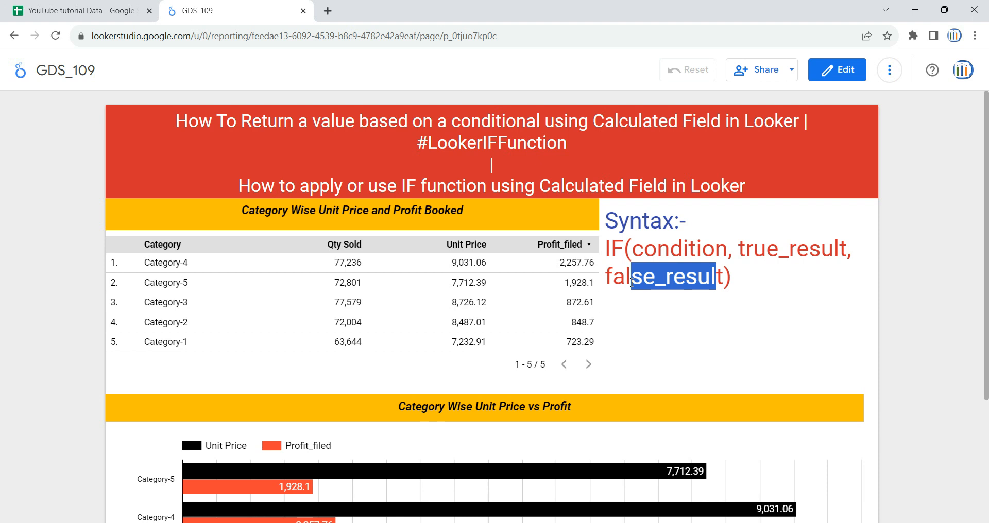
{"action": "left_click_drag", "start_coordinate": [727, 248], "coordinate": [637, 247]}
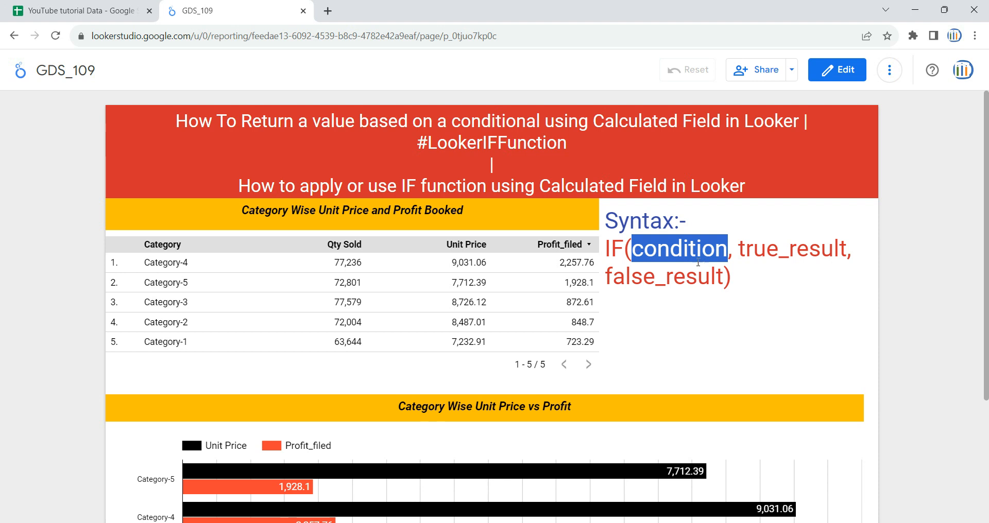
{"action": "left_click_drag", "start_coordinate": [638, 249], "coordinate": [701, 268]}
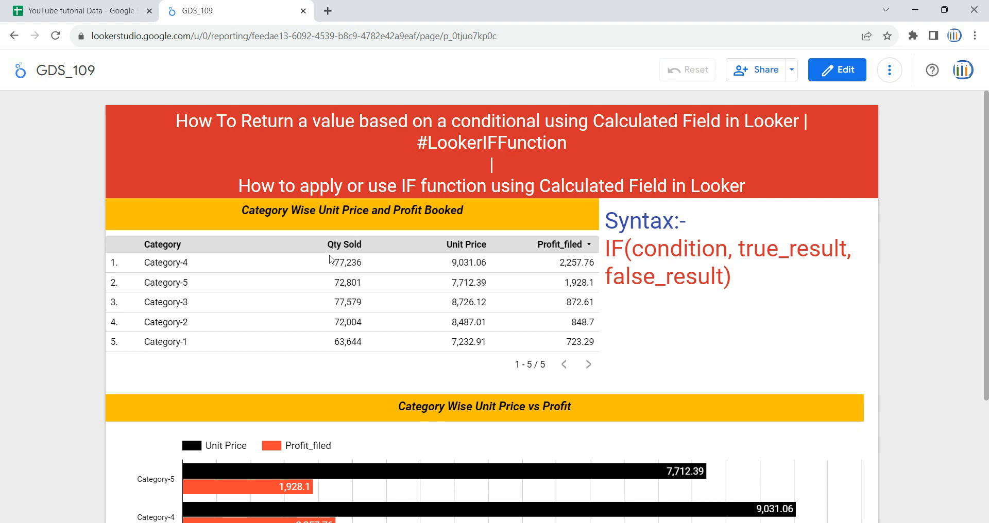
Step: Open the report for editing and add a new blank page
{"action": "left_click", "coordinate": [827, 77]}
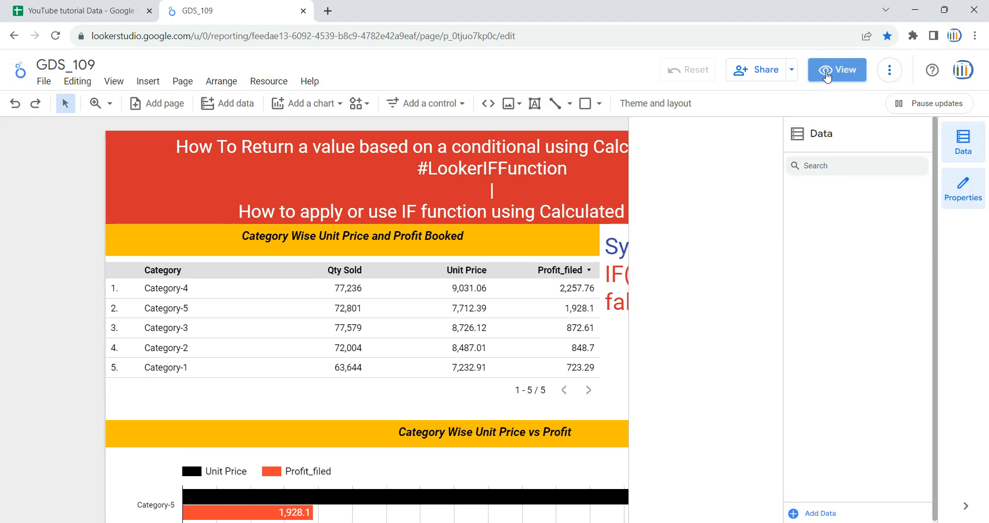
{"action": "left_click", "coordinate": [180, 83]}
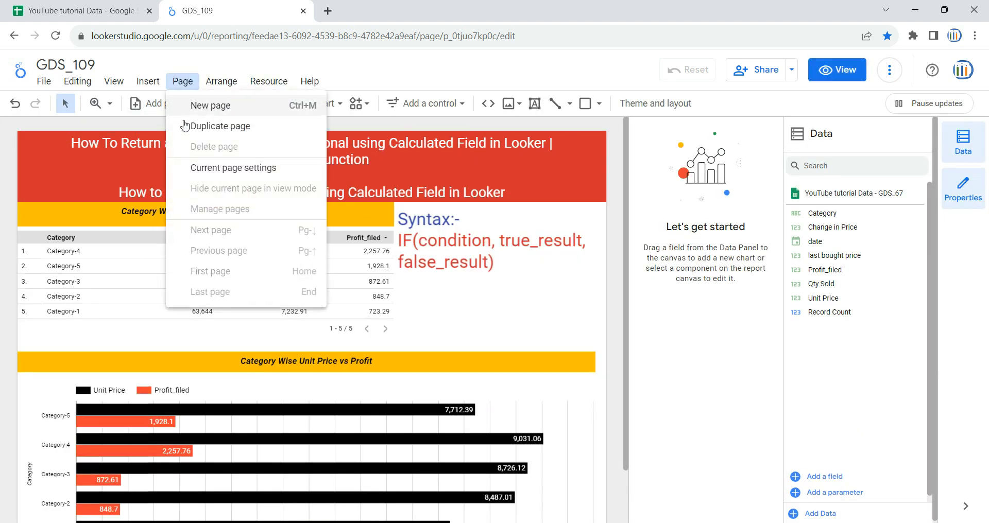
{"action": "left_click", "coordinate": [229, 105]}
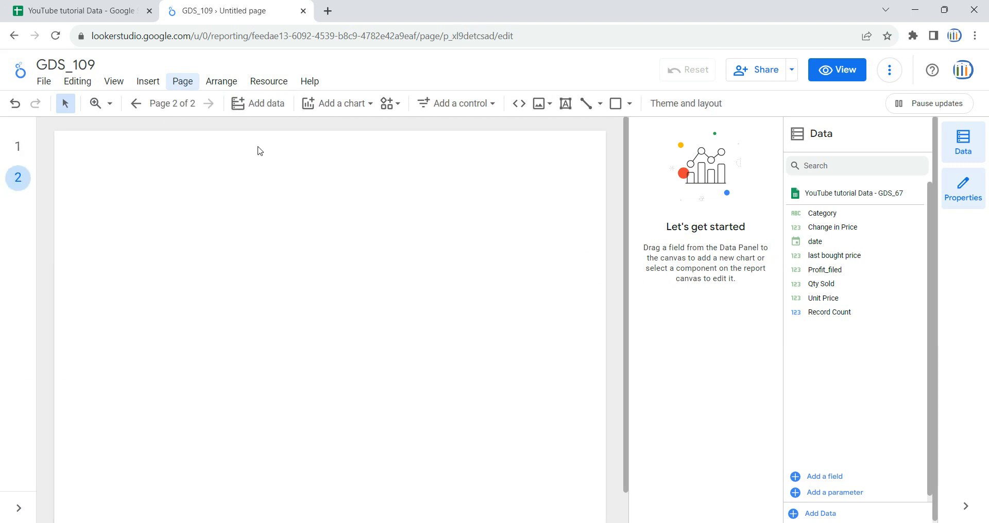
Step: Copy the red title banner and both yellow chart headings from page 1 onto page 2
{"action": "left_click", "coordinate": [18, 147]}
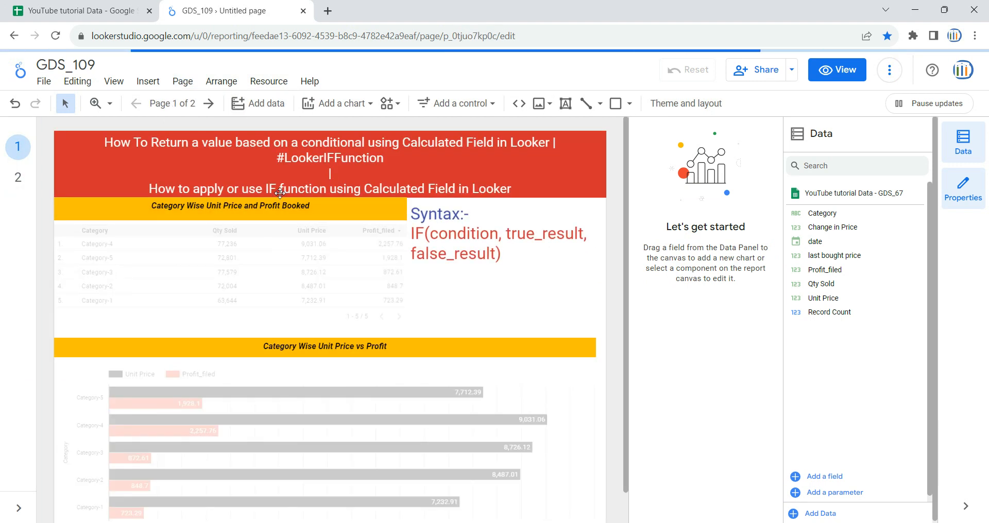
{"action": "left_click", "coordinate": [102, 188]}
{"action": "left_click", "coordinate": [105, 205], "text": "ctrl"}
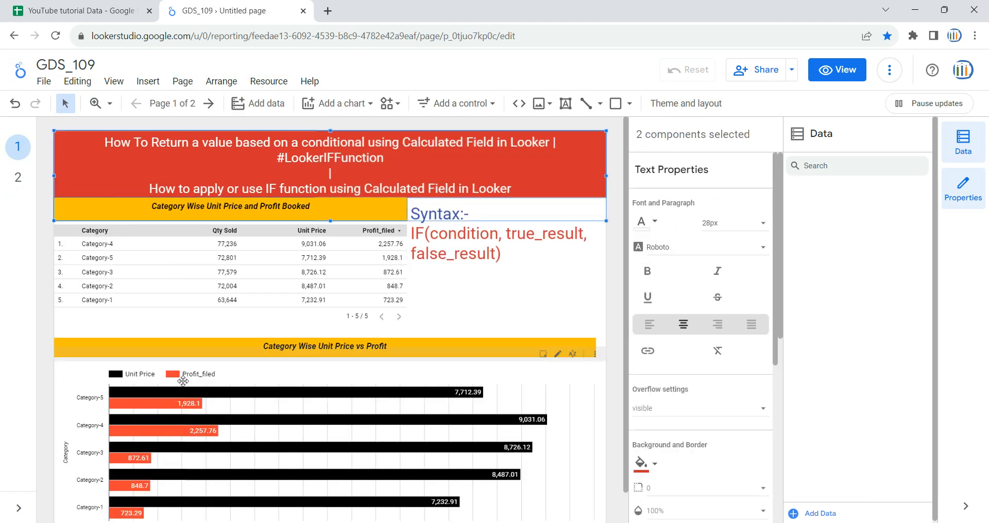
{"action": "left_click", "coordinate": [194, 344], "text": "ctrl"}
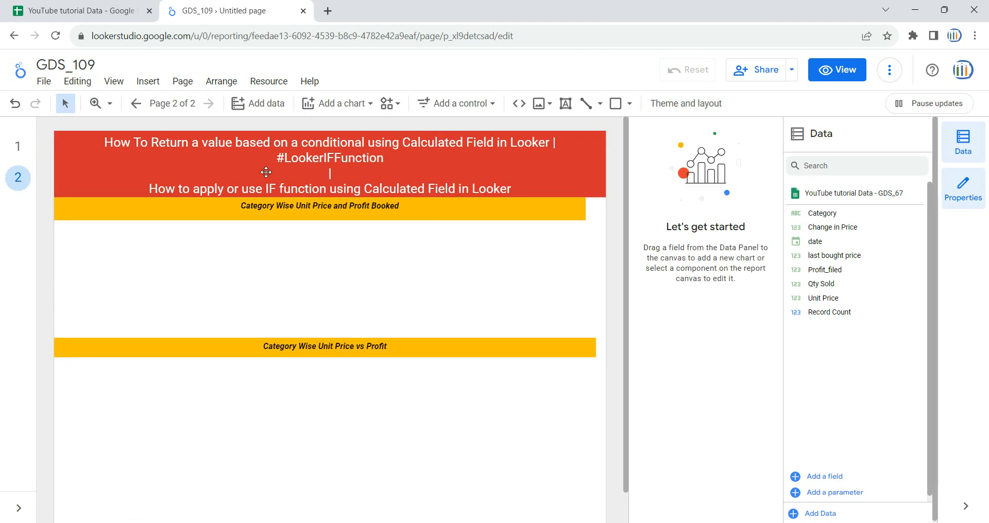
{"action": "left_click", "coordinate": [264, 103]}
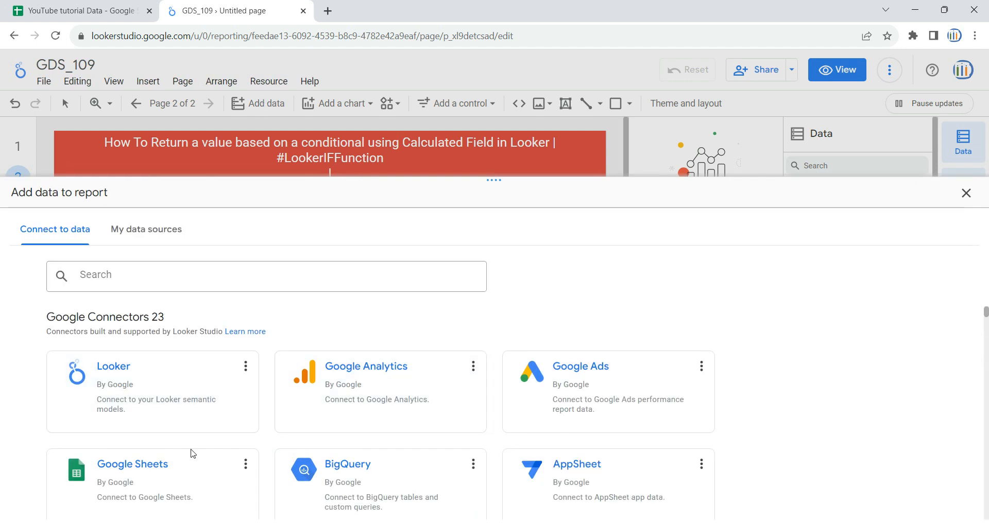
{"action": "scroll", "coordinate": [289, 386], "scroll_direction": "down", "scroll_amount": 2}
{"action": "scroll", "coordinate": [220, 448], "scroll_direction": "up", "scroll_amount": 2}
{"action": "left_click", "coordinate": [966, 193]}
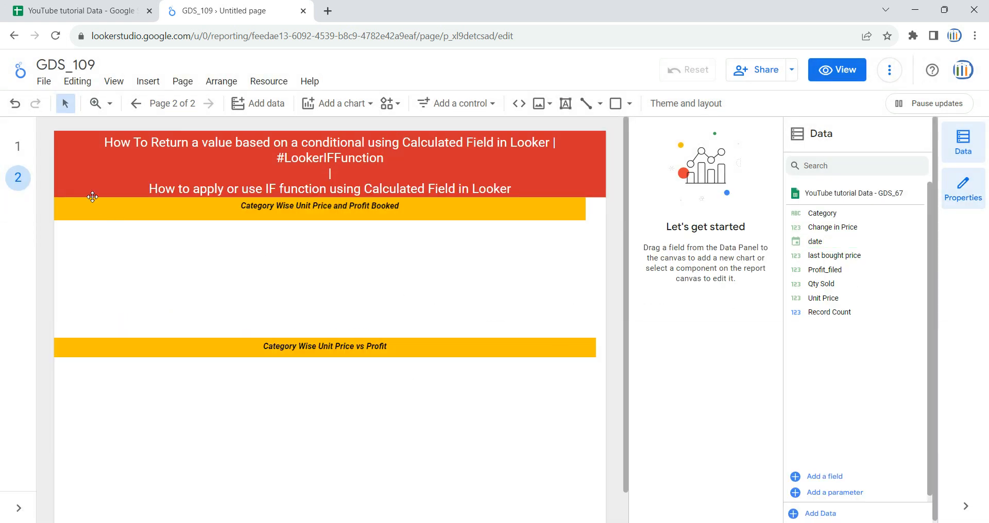
Step: Check the GDS_67 sheet in Google Sheets and the example charts on report page 1, returning to page 2 in Looker Studio
{"action": "left_click", "coordinate": [72, 11]}
{"action": "left_click", "coordinate": [175, 339]}
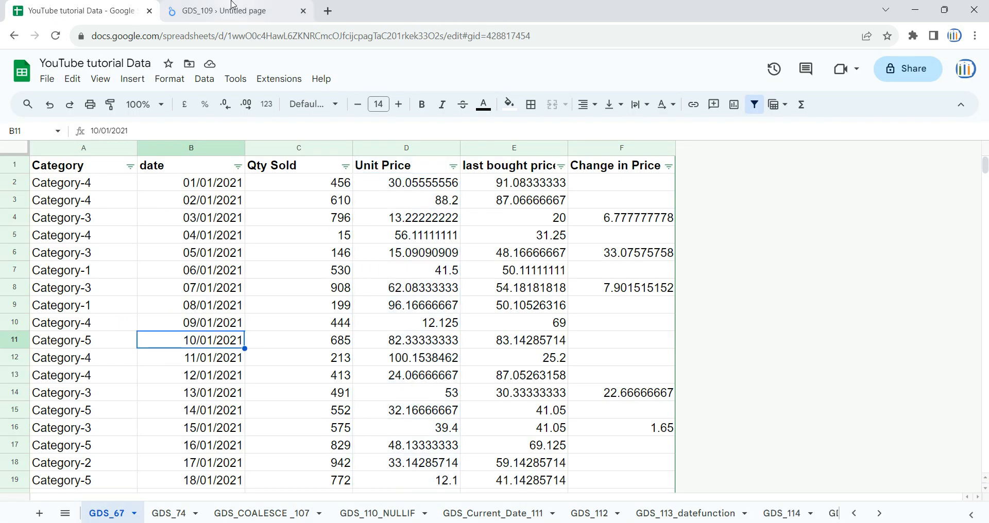
{"action": "left_click", "coordinate": [227, 10]}
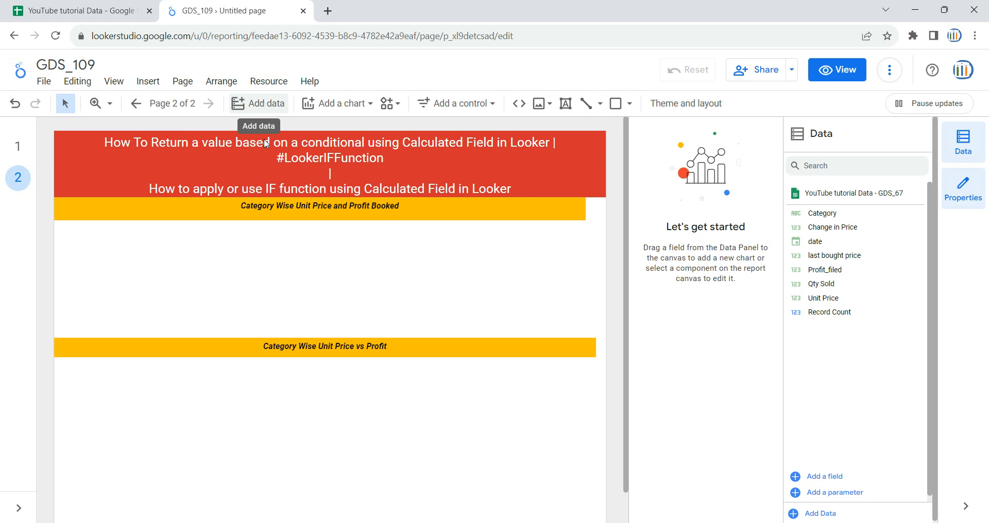
{"action": "left_click", "coordinate": [18, 148]}
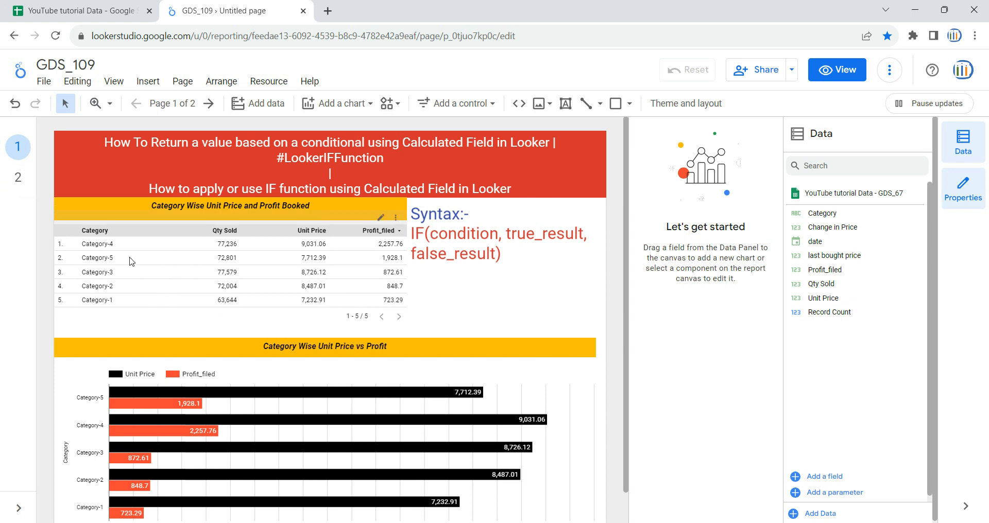
{"action": "left_click", "coordinate": [18, 177]}
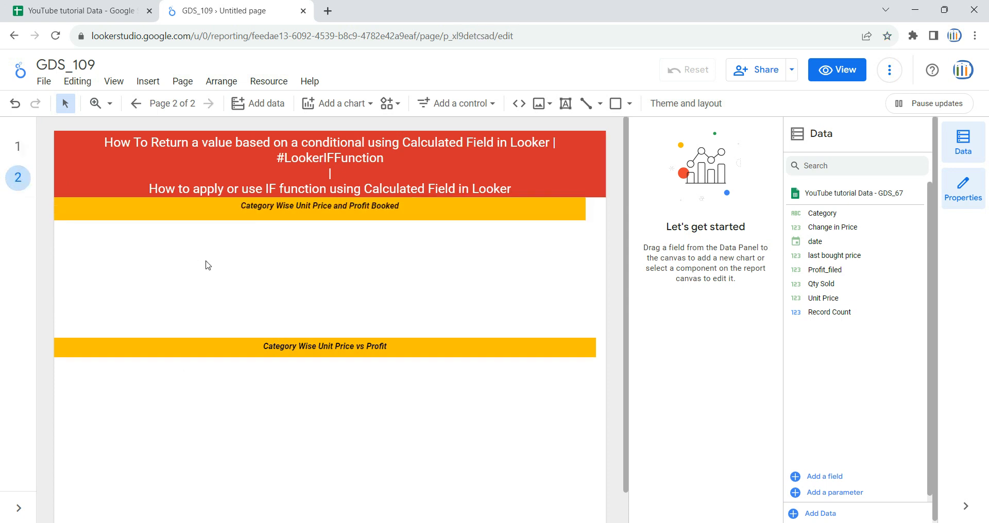
Step: Add a table chart beneath the first yellow heading, stretched across the page and shortened to end above the second heading
{"action": "left_click", "coordinate": [347, 115]}
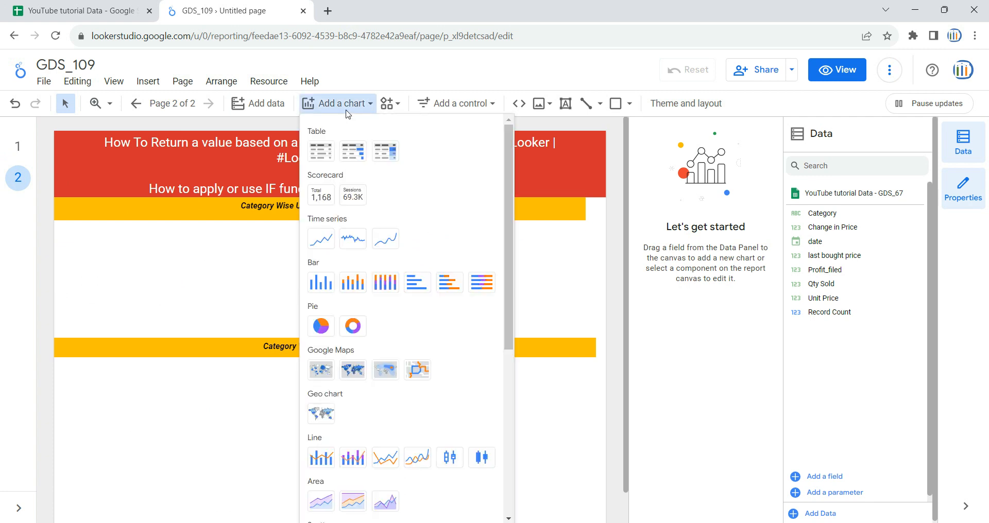
{"action": "left_click", "coordinate": [321, 151]}
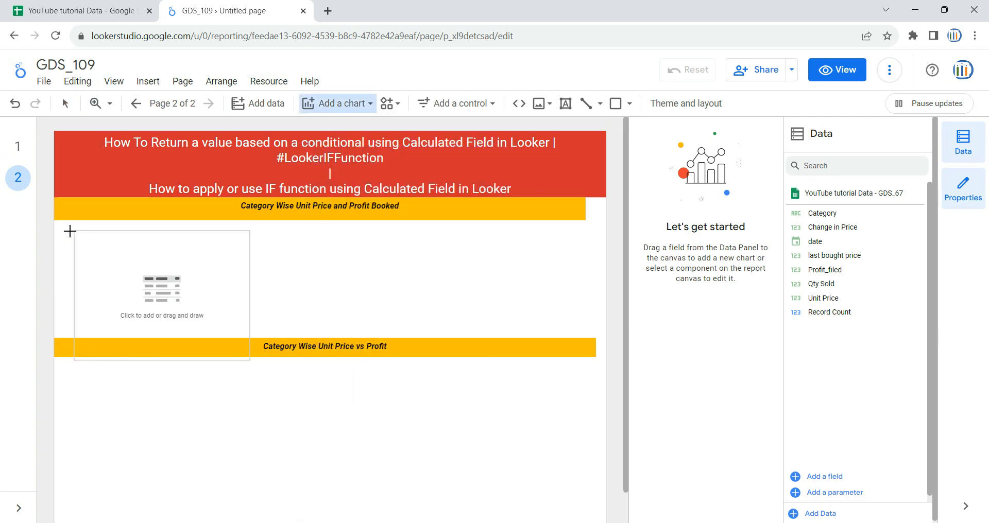
{"action": "left_click", "coordinate": [60, 224]}
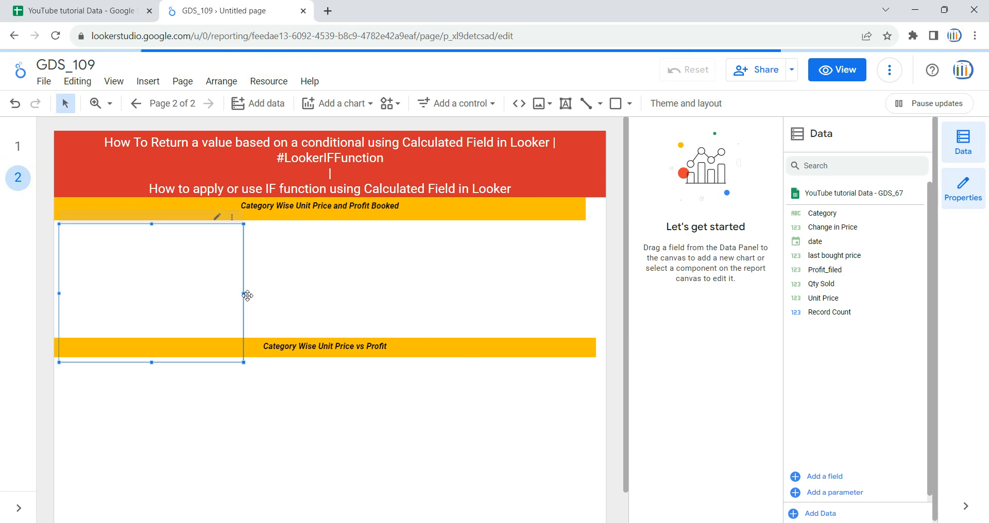
{"action": "left_click_drag", "start_coordinate": [246, 298], "coordinate": [596, 294]}
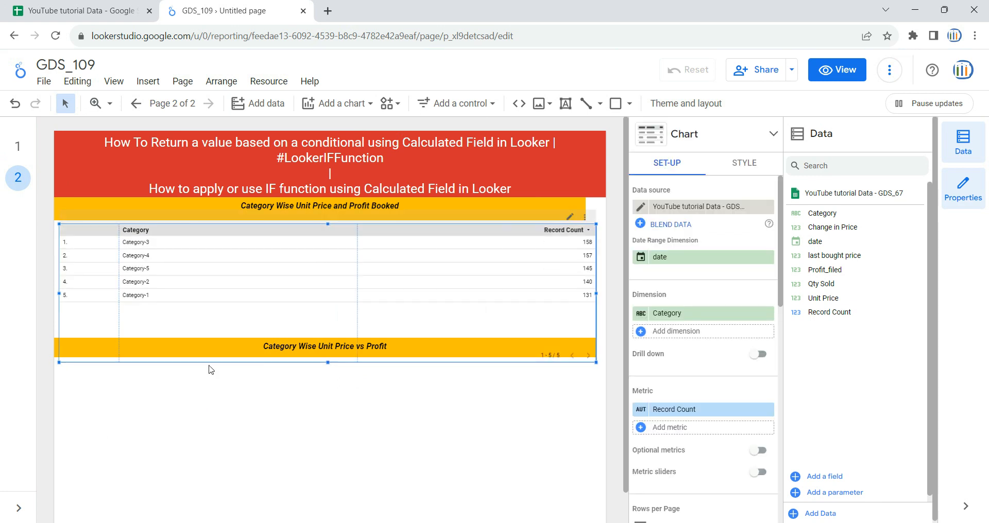
{"action": "left_click", "coordinate": [326, 366]}
{"action": "left_click", "coordinate": [300, 328]}
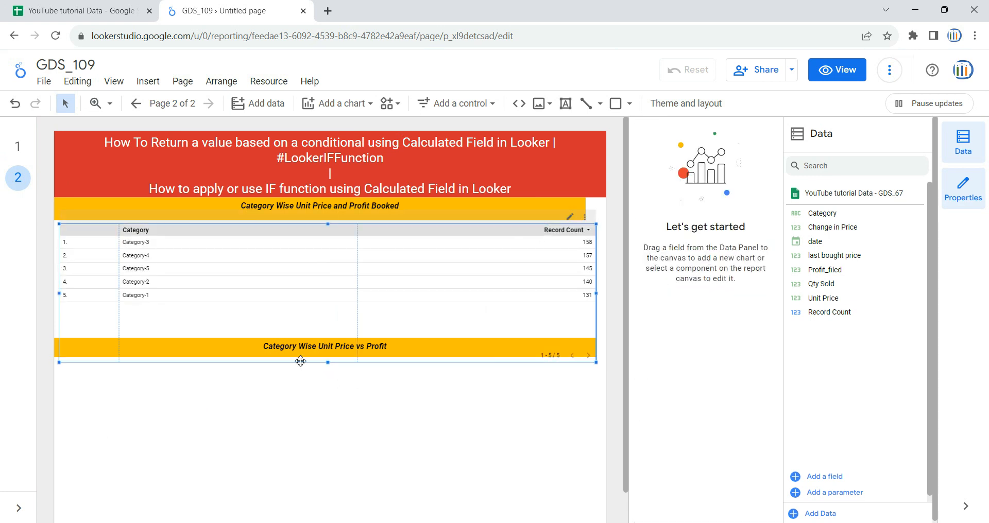
{"action": "left_click_drag", "start_coordinate": [328, 362], "coordinate": [328, 328]}
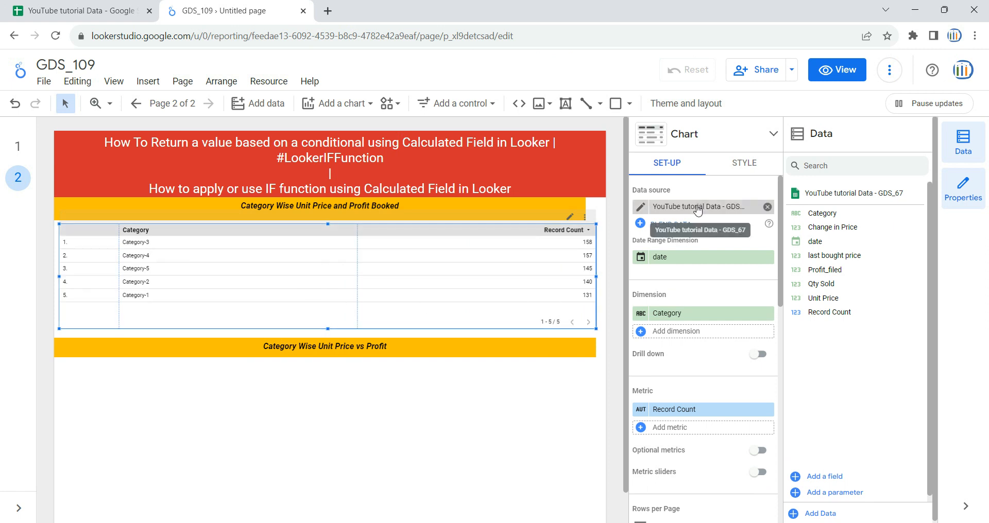
Step: Check the GDS_67 sheet in Google Sheets, the new table's data source and the example table's columns on report page 1, returning to page 2
{"action": "left_click", "coordinate": [77, 11]}
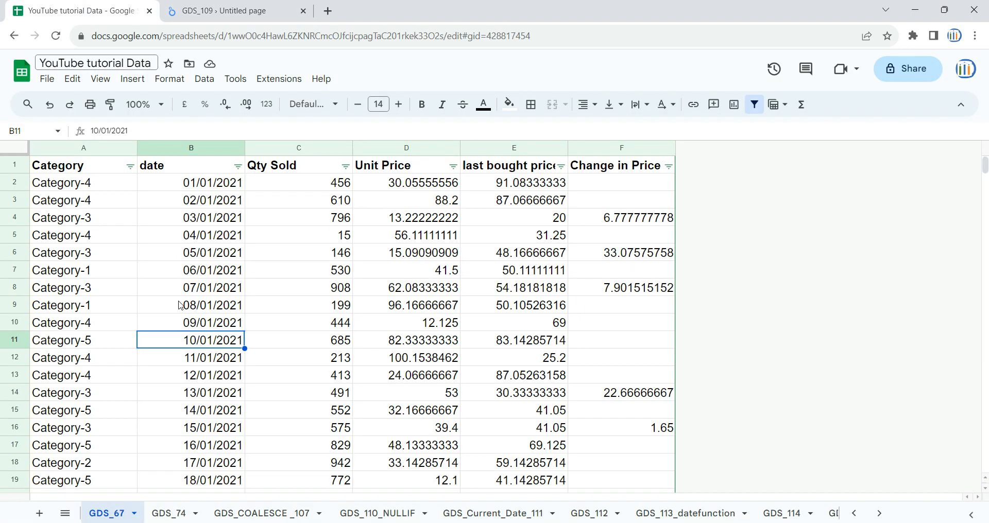
{"action": "left_click", "coordinate": [191, 271]}
{"action": "left_click", "coordinate": [227, 10]}
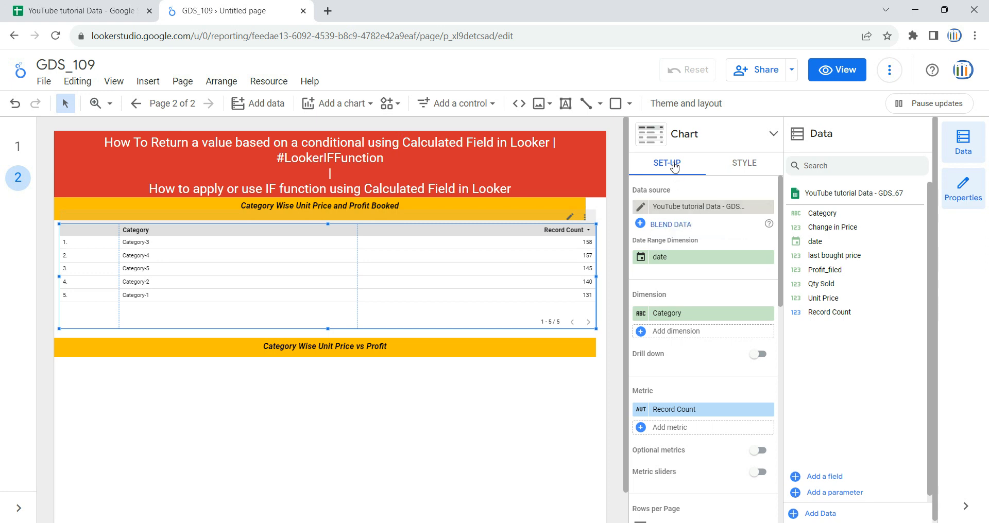
{"action": "left_click", "coordinate": [702, 208]}
{"action": "scroll", "coordinate": [713, 297], "scroll_direction": "down", "scroll_amount": 2}
{"action": "scroll", "coordinate": [713, 297], "scroll_direction": "up", "scroll_amount": 2}
{"action": "left_click", "coordinate": [825, 355]}
{"action": "left_click", "coordinate": [18, 146]}
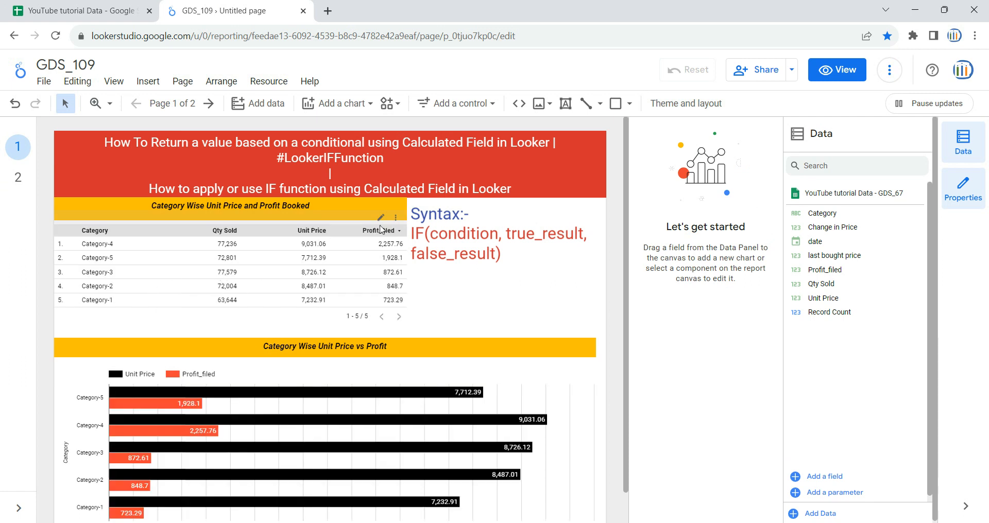
{"action": "left_click", "coordinate": [17, 177]}
Step: Set the page 2 table's metrics to Qty Sold and Unit Price in place of Record Count
{"action": "left_click", "coordinate": [299, 309]}
{"action": "left_click_drag", "start_coordinate": [824, 283], "coordinate": [716, 428]}
{"action": "left_click", "coordinate": [767, 446]}
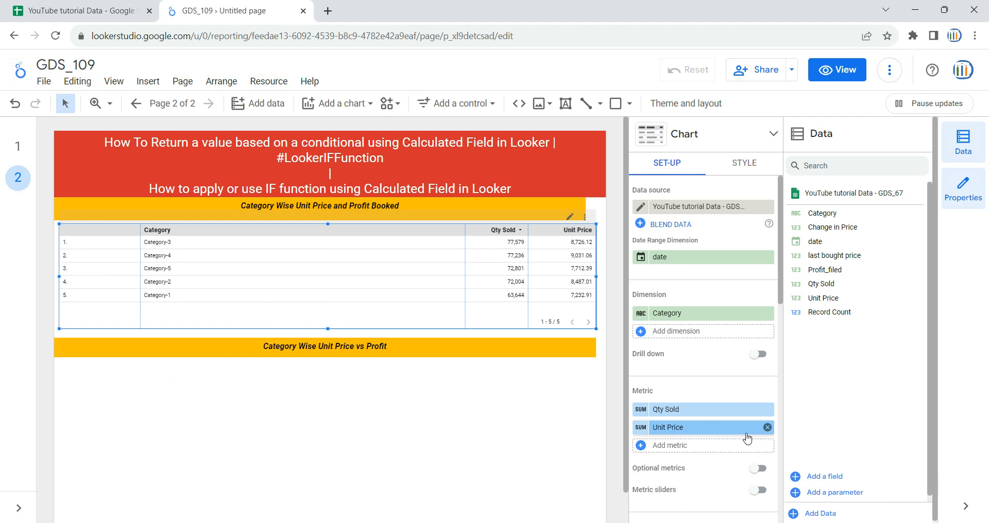
Step: Examine the Category values and the Unit Price column of the GDS_67 sheet in Google Sheets, returning to the Looker Studio report
{"action": "left_click", "coordinate": [101, 8]}
{"action": "left_click", "coordinate": [74, 221]}
{"action": "left_click", "coordinate": [85, 188]}
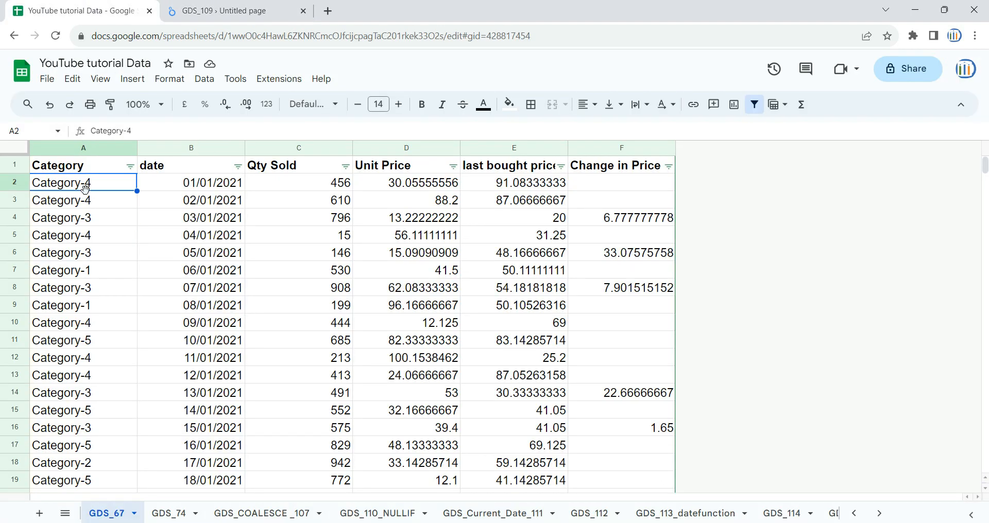
{"action": "left_click", "coordinate": [94, 276]}
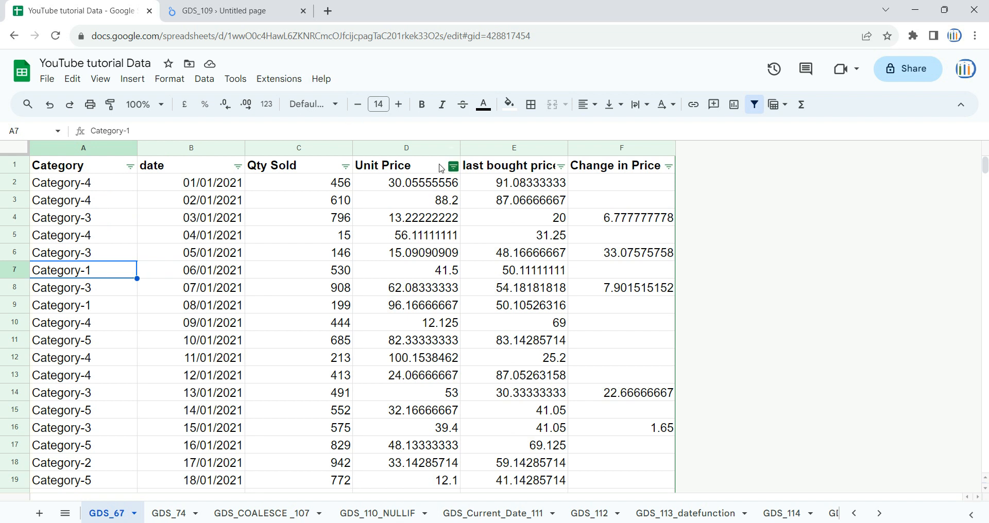
{"action": "left_click", "coordinate": [414, 148]}
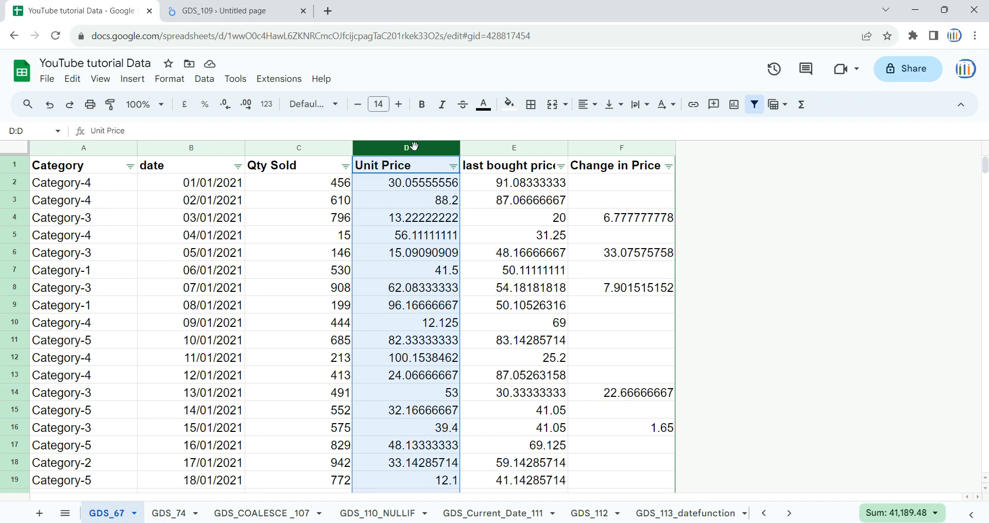
{"action": "left_click", "coordinate": [225, 11]}
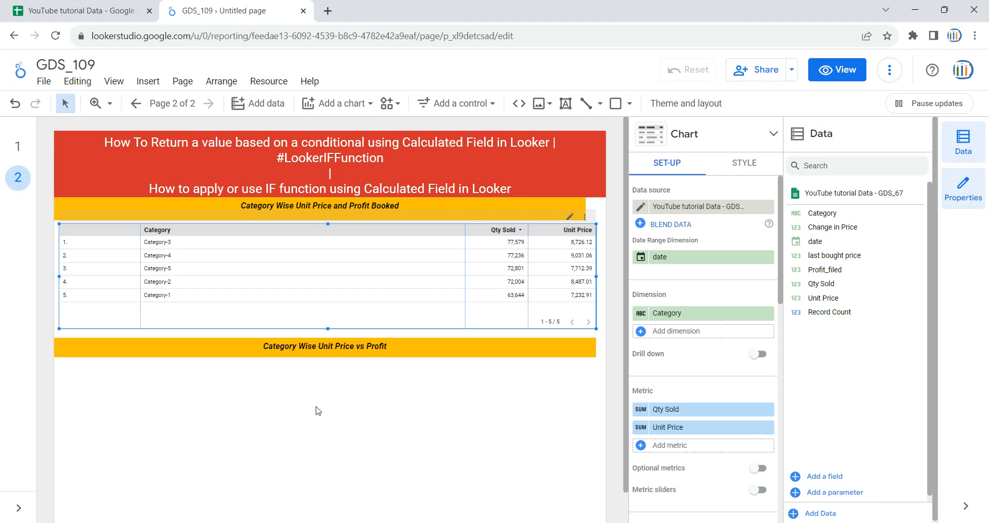
Step: Start a new calculated field on the GDS_67 data source and name it Profit_value
{"action": "scroll", "coordinate": [317, 409], "scroll_direction": "down", "scroll_amount": 2}
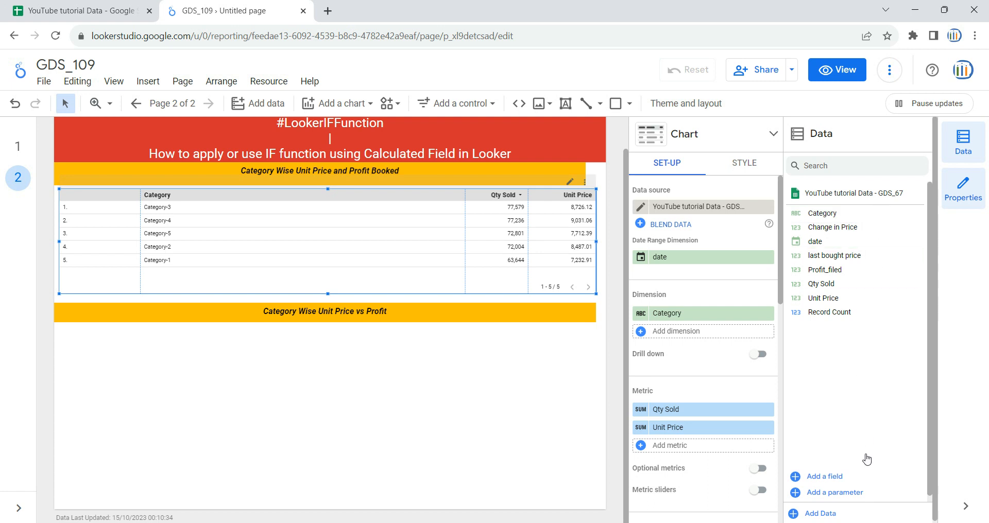
{"action": "left_click", "coordinate": [829, 476]}
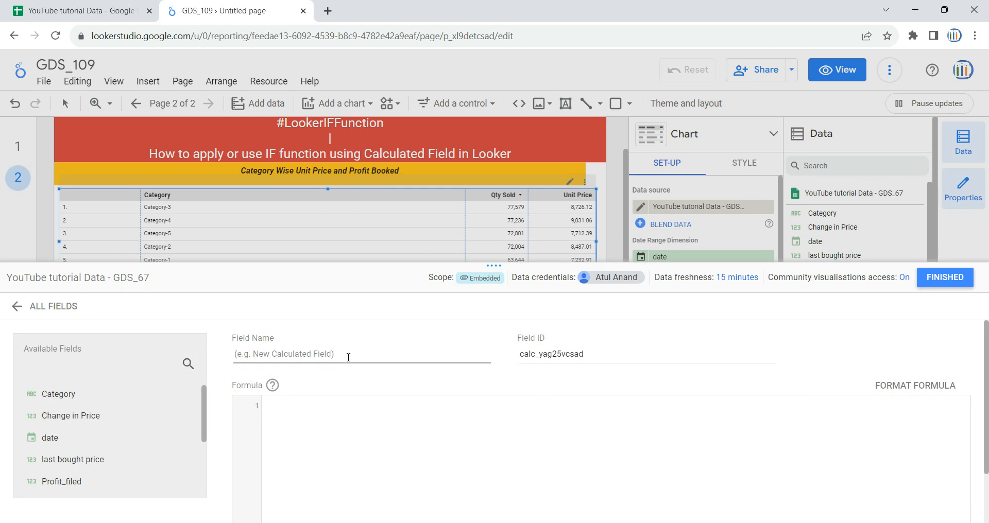
{"action": "type", "text": "Pr"}
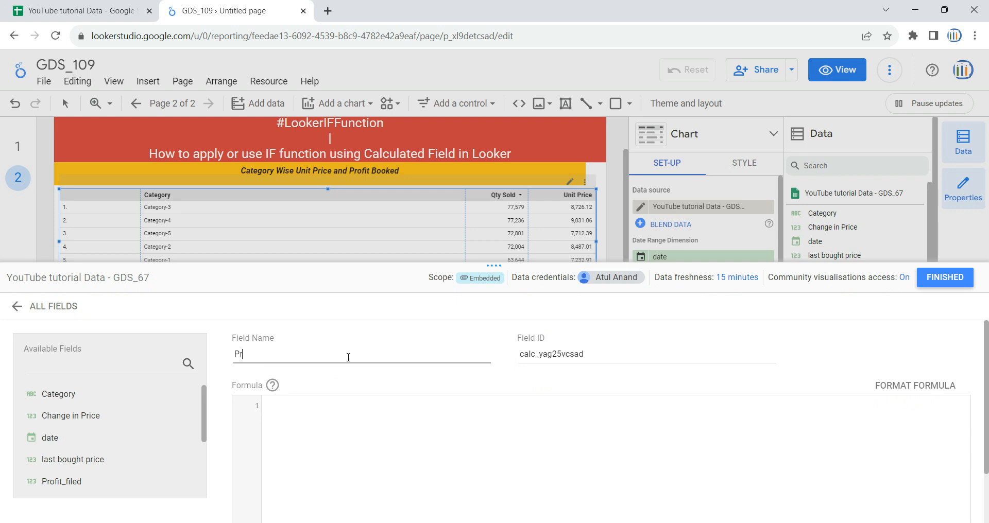
{"action": "type", "text": "ofit_value"}
Step: Begin the formula with an IF function whose condition tests Category in ("Category-1")
{"action": "left_click", "coordinate": [349, 407]}
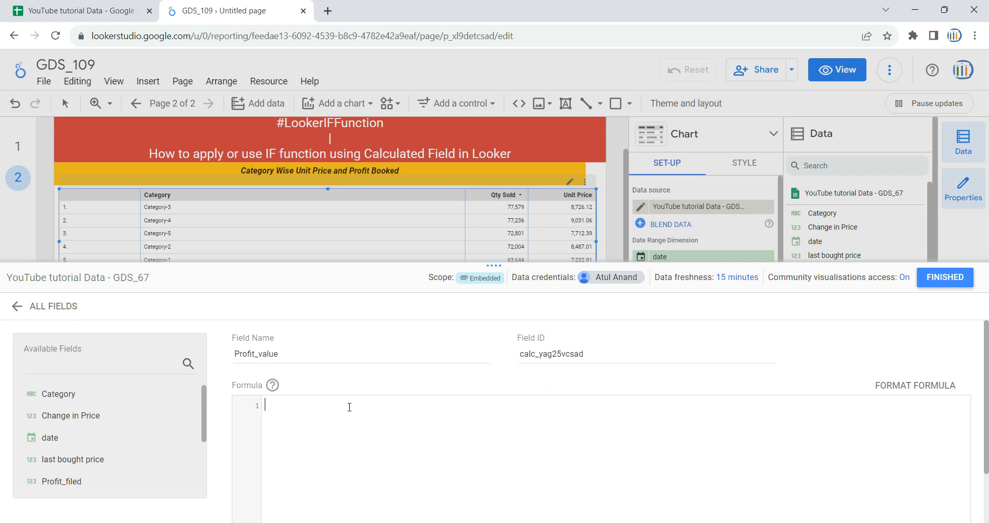
{"action": "type", "text": "if"}
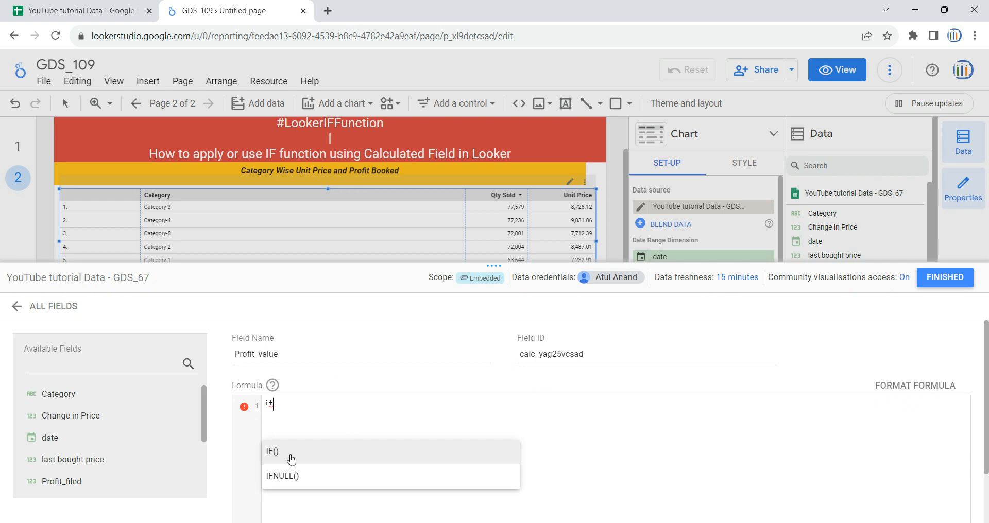
{"action": "left_click", "coordinate": [291, 458]}
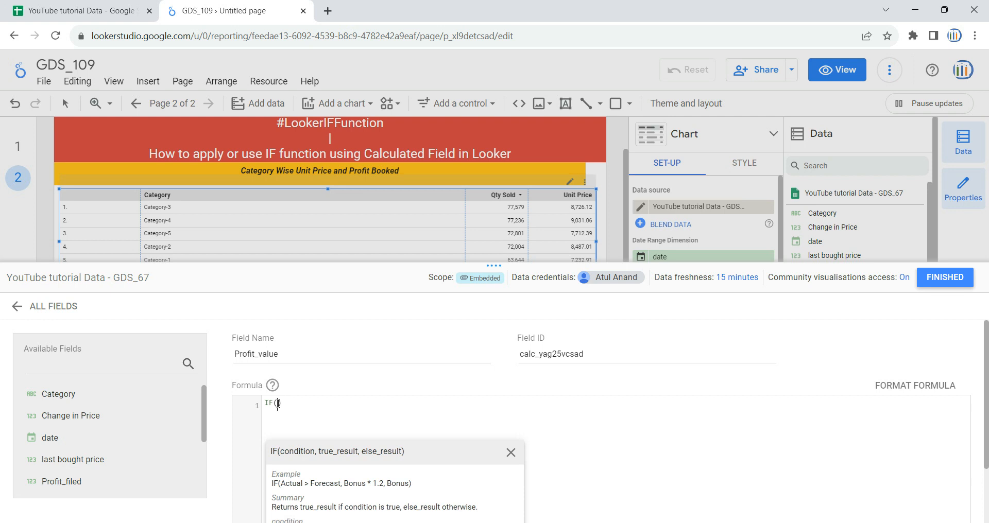
{"action": "type", "text": "Cate"}
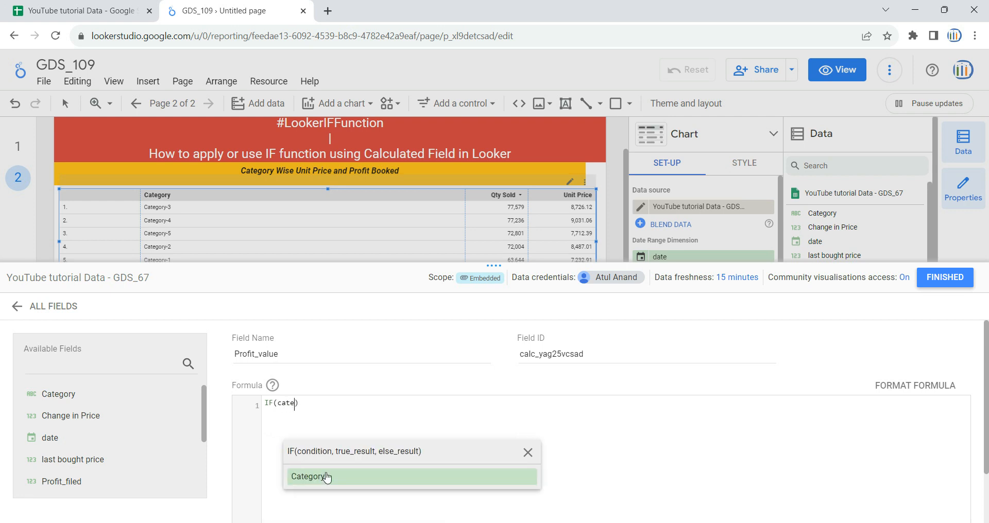
{"action": "left_click", "coordinate": [323, 476]}
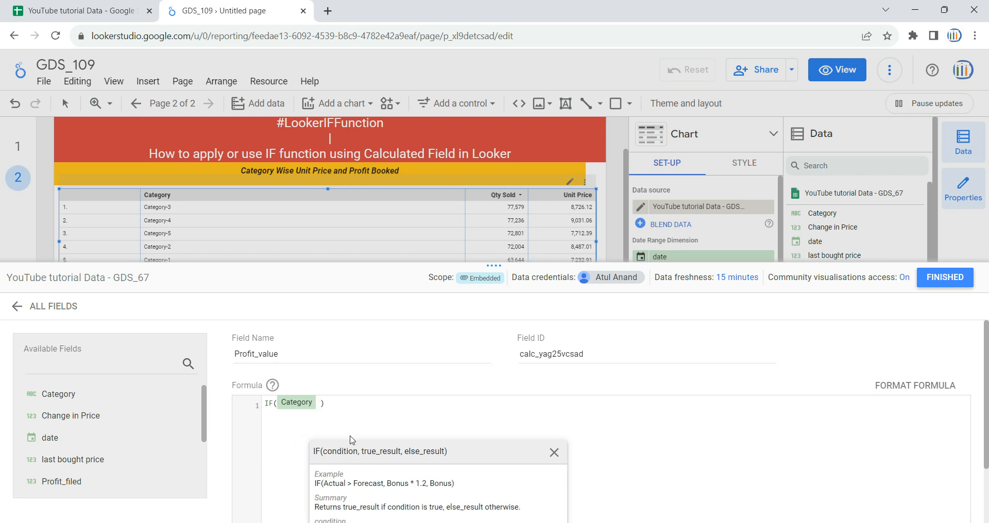
{"action": "type", "text": "in "}
{"action": "type", "text": "()"}
{"action": "type", "text": "\"Categor"}
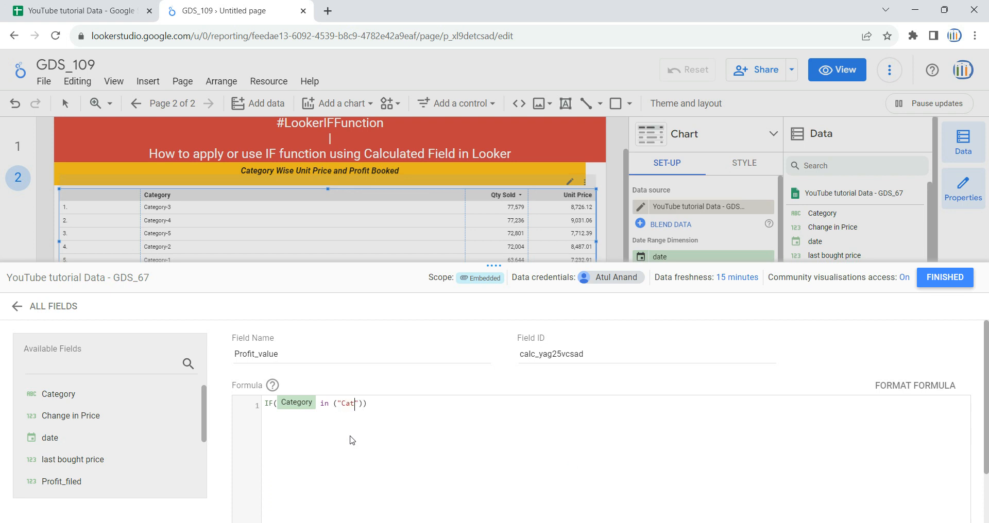
{"action": "type", "text": "y-1"}
Step: Extend the condition's list with "Category-2" and "Category-3", and close it with a comma before the true result
{"action": "key", "text": "shift+Left"}
{"action": "key", "text": "shift+Left"}
{"action": "key", "text": "shift+Left"}
{"action": "key", "text": "shift+Left"}
{"action": "key", "text": "shift+Left"}
{"action": "key", "text": "shift+Left"}
{"action": "key", "text": "shift+Left"}
{"action": "key", "text": "shift+Left"}
{"action": "key", "text": "shift+Left"}
{"action": "key", "text": "shift+Left"}
{"action": "key", "text": "ctrl+c"}
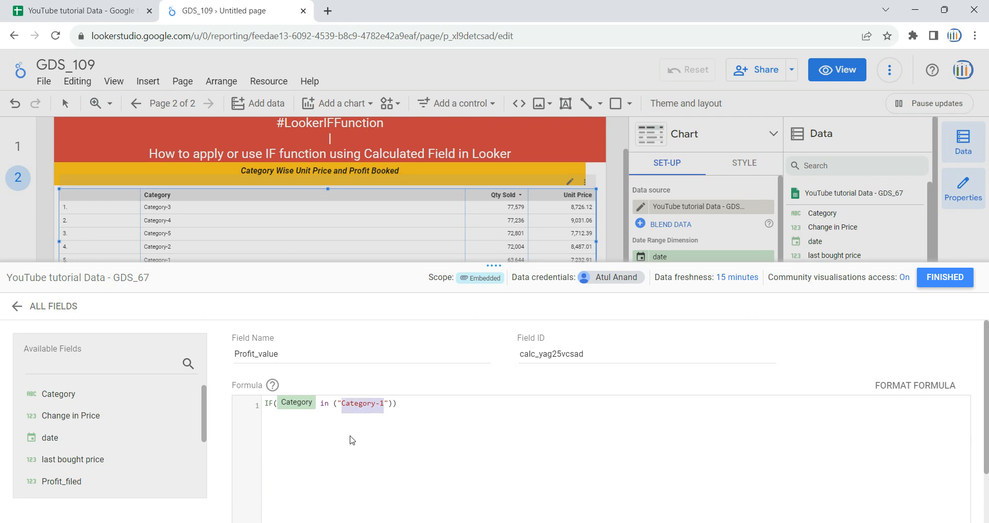
{"action": "key", "text": "Right"}
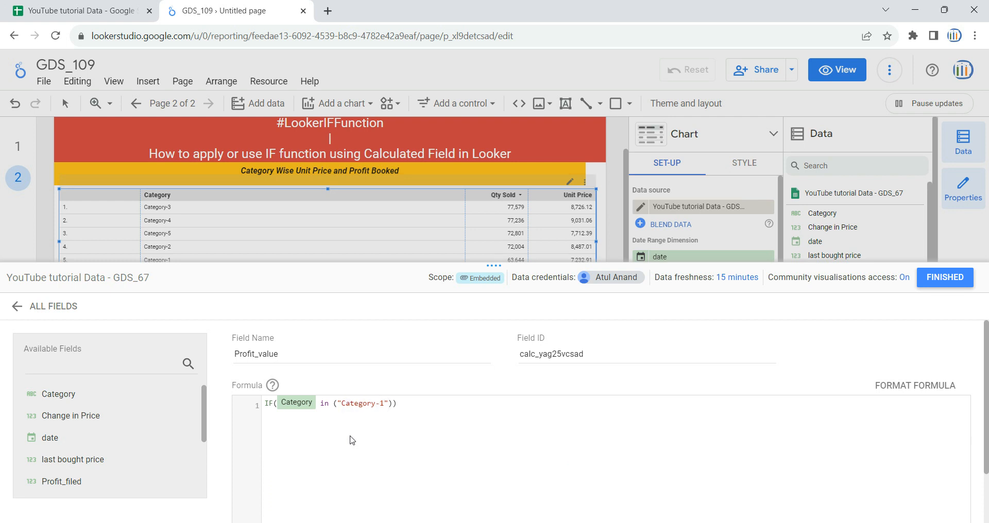
{"action": "type", "text": "\",\""}
{"action": "key", "text": "ctrl+v"}
{"action": "key", "text": "BackSpace"}
{"action": "type", "text": "2\""}
{"action": "type", "text": ","}
{"action": "type", "text": "\""}
{"action": "key", "text": "ctrl+v"}
{"action": "key", "text": "BackSpace"}
{"action": "type", "text": "3\"),"}
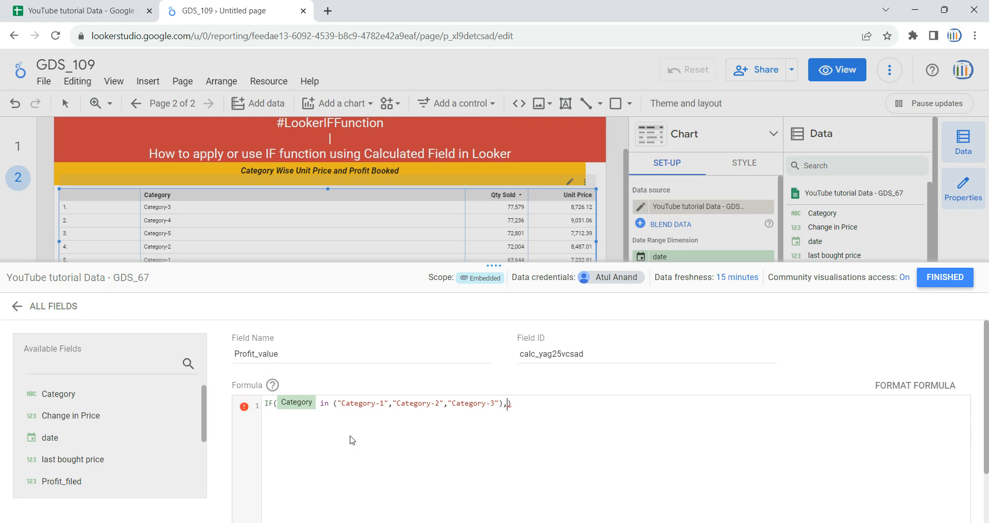
Step: Complete the IF formula with Unit Price*.10 as the true result and Unit Price*0.25 as the false result
{"action": "type", "text": "Uni"}
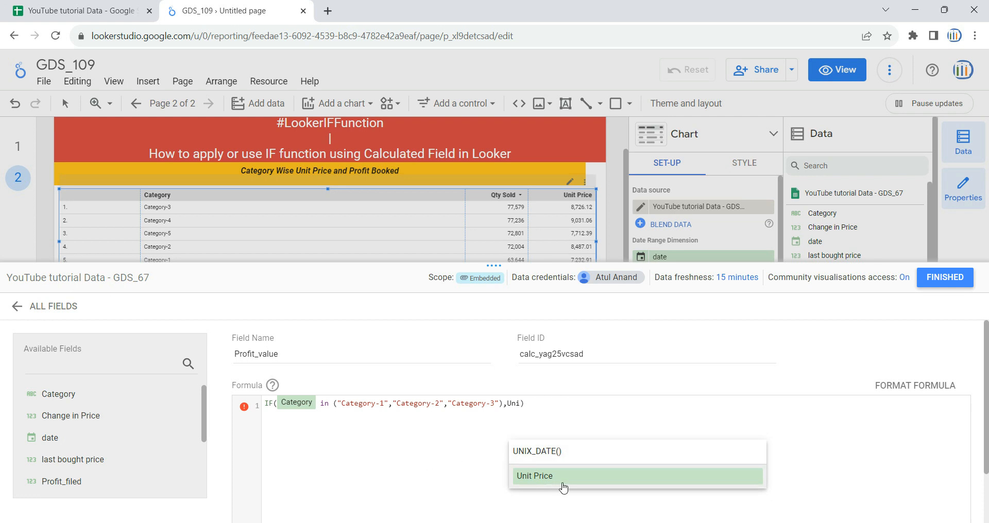
{"action": "left_click", "coordinate": [564, 483]}
{"action": "type", "text": "*"}
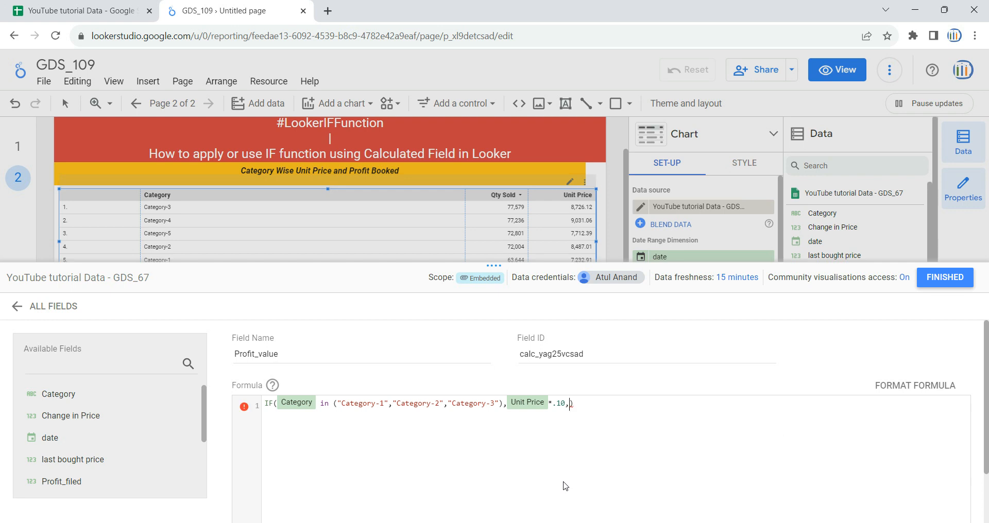
{"action": "left_click_drag", "start_coordinate": [566, 402], "coordinate": [519, 404]}
{"action": "left_click", "coordinate": [601, 402]}
{"action": "type", "text": "unit"}
{"action": "key", "text": "Return"}
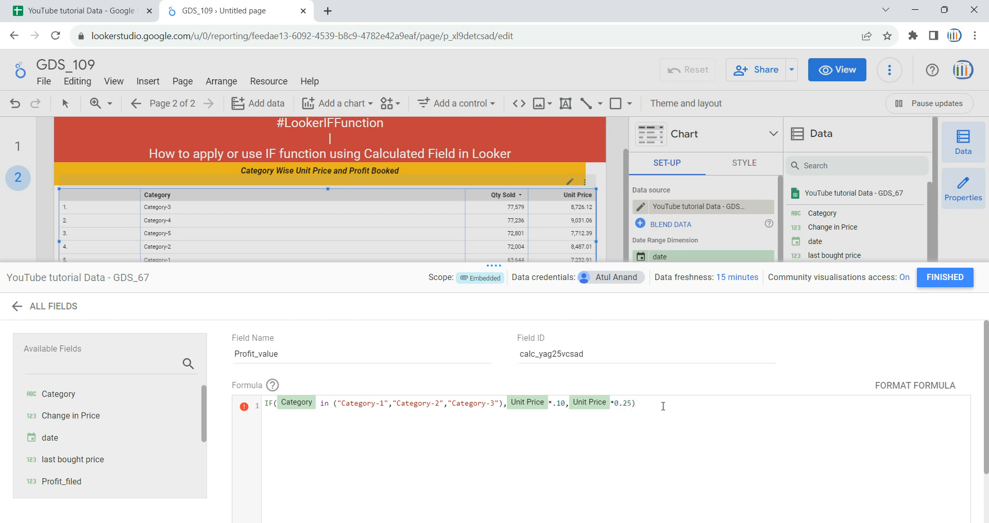
Step: Save the Profit_value calculated field and finish editing the data source
{"action": "scroll", "coordinate": [724, 439], "scroll_direction": "down", "scroll_amount": 2}
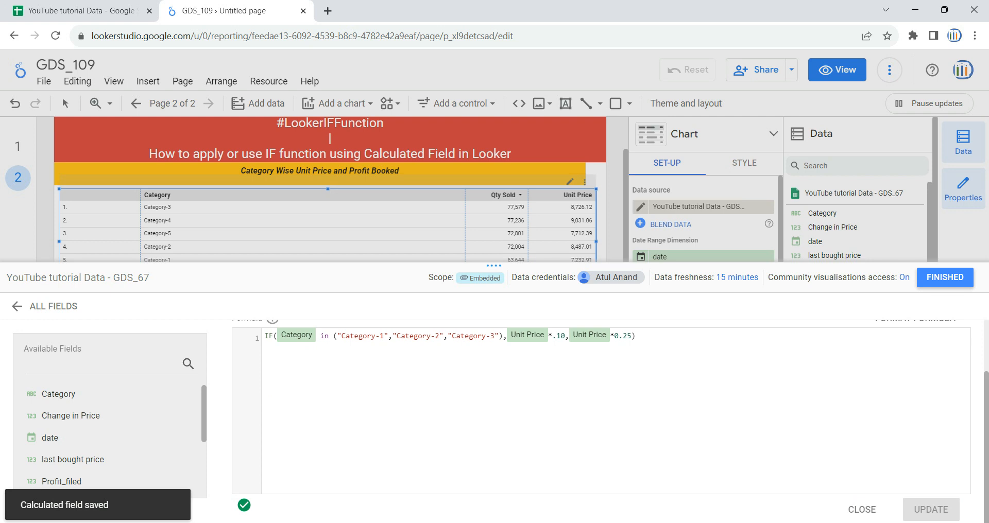
{"action": "scroll", "coordinate": [896, 412], "scroll_direction": "up", "scroll_amount": 2}
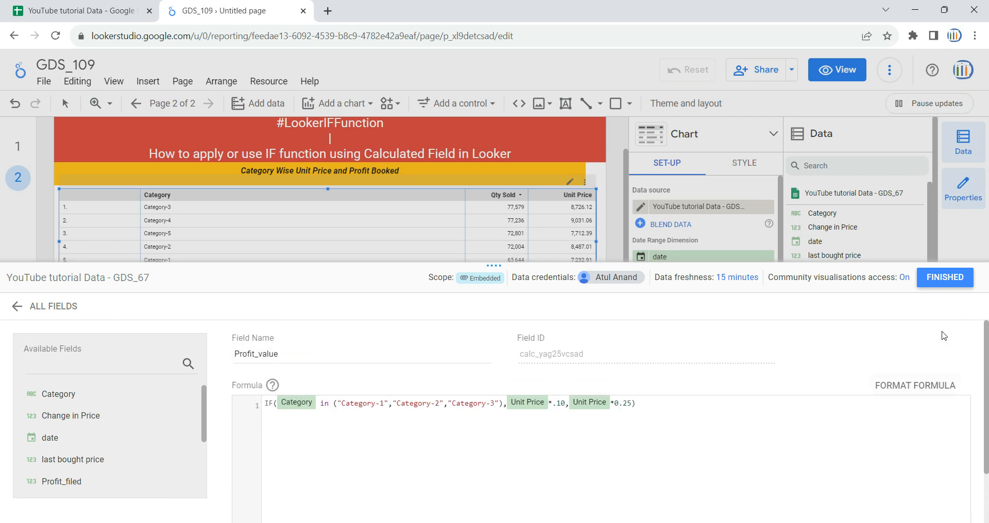
{"action": "left_click", "coordinate": [945, 277]}
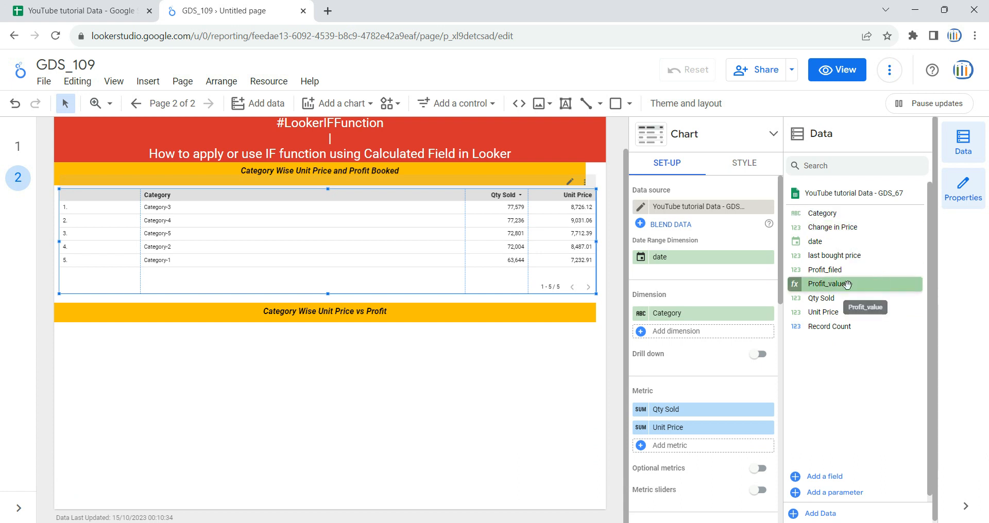
Step: Add Profit_value as the table's third metric and adjust the column boundaries to narrow the Category, Qty Sold and Unit Price columns
{"action": "left_click_drag", "start_coordinate": [842, 285], "coordinate": [709, 445]}
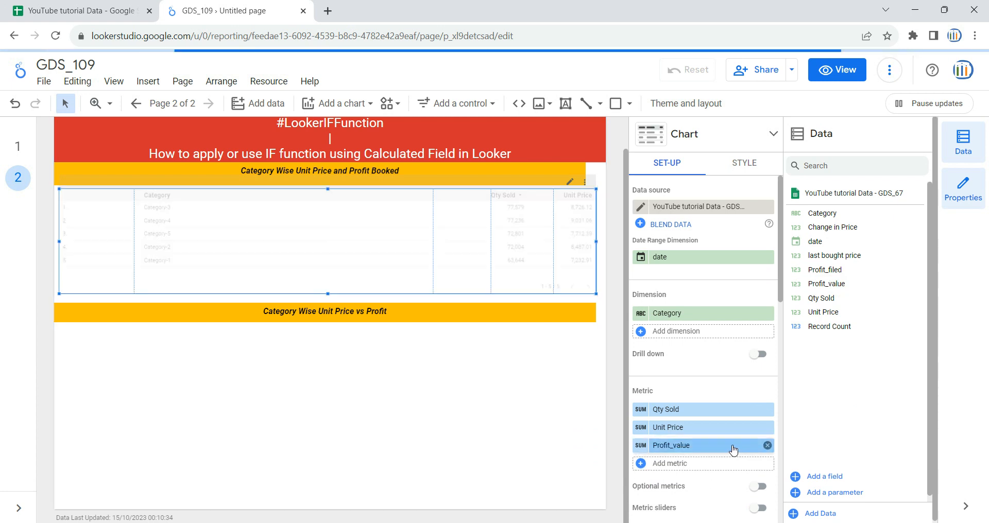
{"action": "left_click_drag", "start_coordinate": [434, 233], "coordinate": [208, 234]}
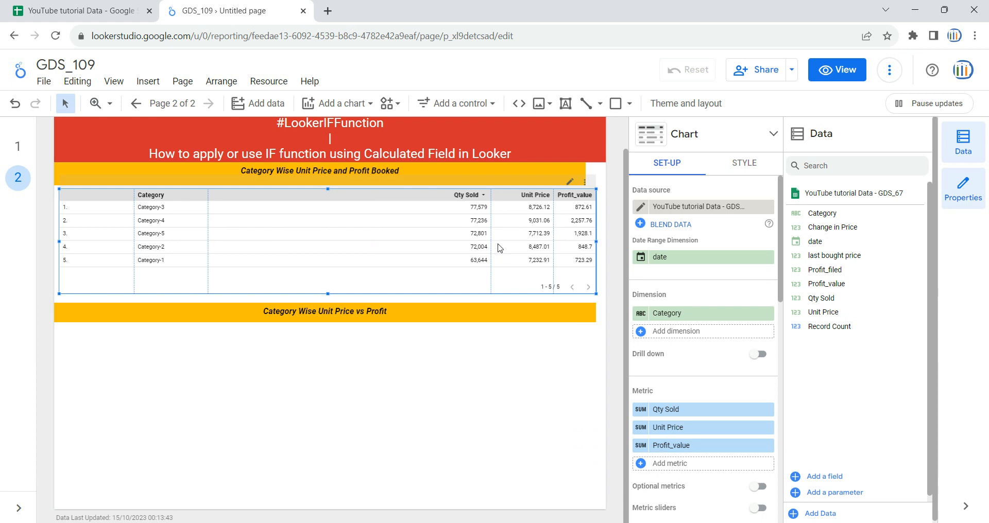
{"action": "left_click_drag", "start_coordinate": [490, 243], "coordinate": [312, 246]}
{"action": "left_click_drag", "start_coordinate": [553, 246], "coordinate": [382, 247]}
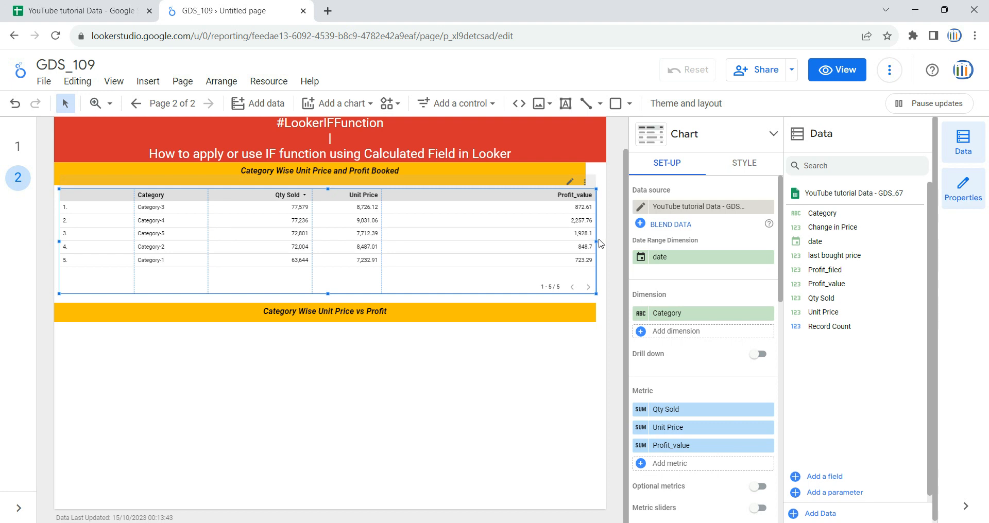
Step: Narrow the category table from its right edge and set its table label font size to 18px
{"action": "left_click_drag", "start_coordinate": [596, 242], "coordinate": [557, 241]}
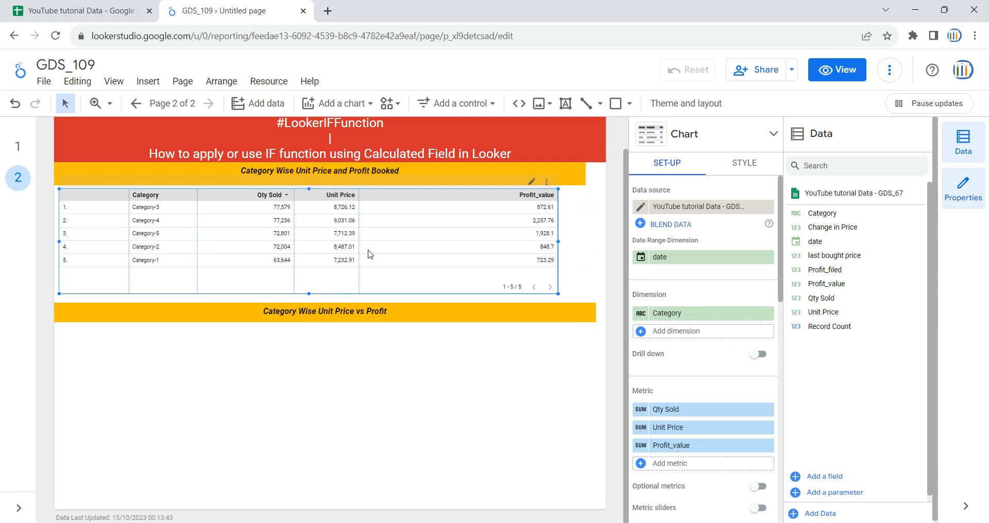
{"action": "left_click", "coordinate": [755, 166]}
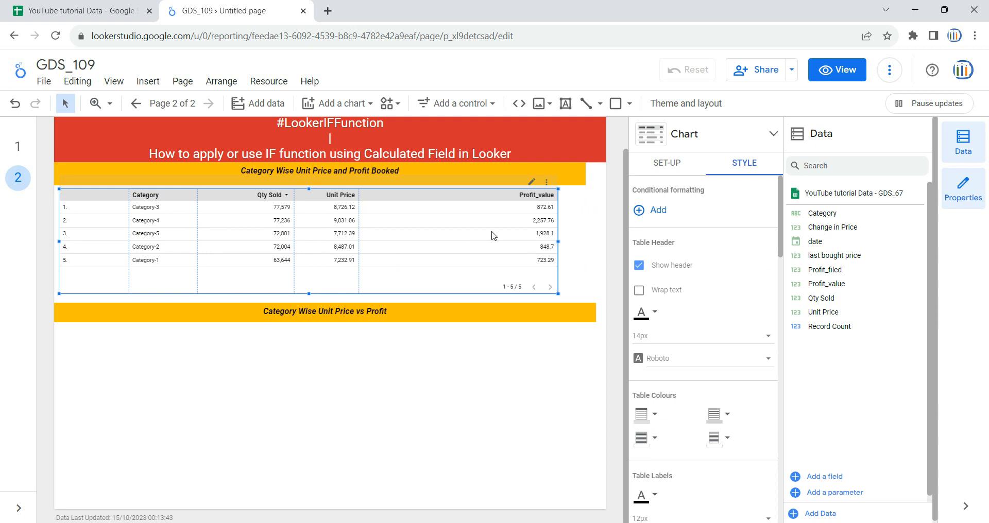
{"action": "scroll", "coordinate": [721, 356], "scroll_direction": "down", "scroll_amount": 4}
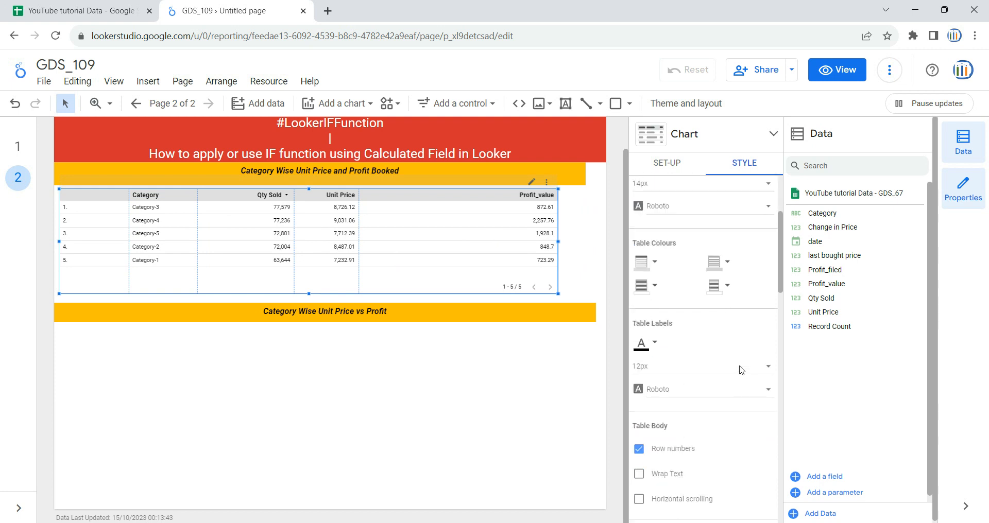
{"action": "left_click", "coordinate": [706, 330]}
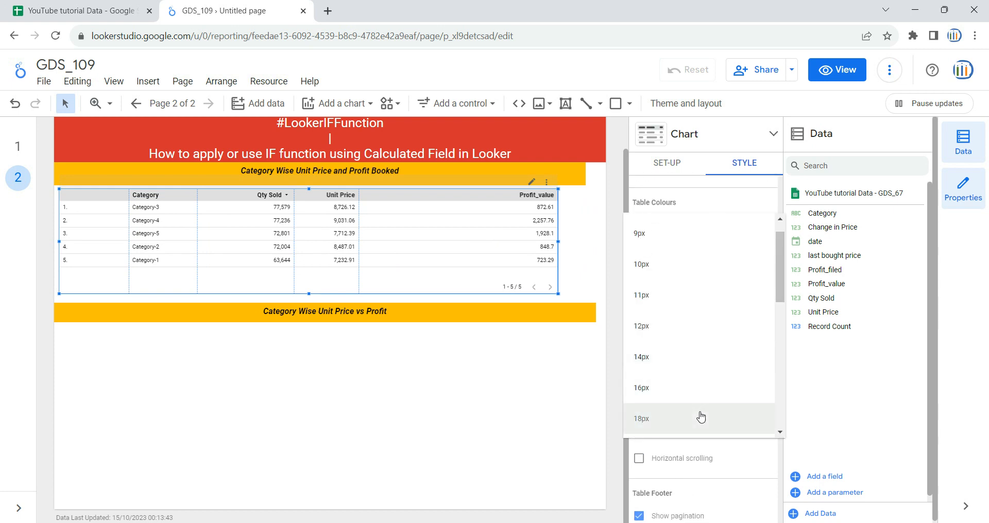
{"action": "left_click", "coordinate": [702, 415]}
{"action": "left_click", "coordinate": [587, 226]}
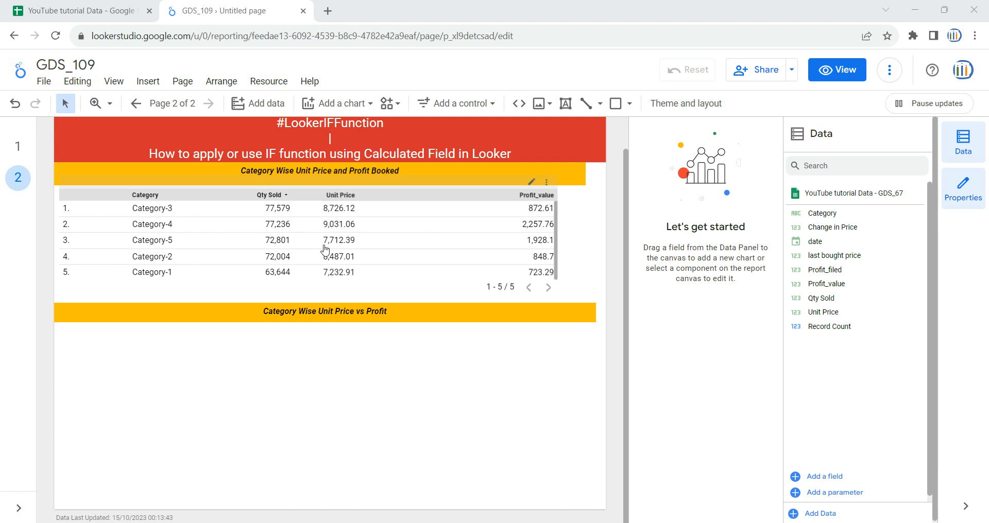
Step: Widen the category table so its right edge lines up with the "Category Wise Unit Price and Profit Booked" heading
{"action": "left_click", "coordinate": [556, 260]}
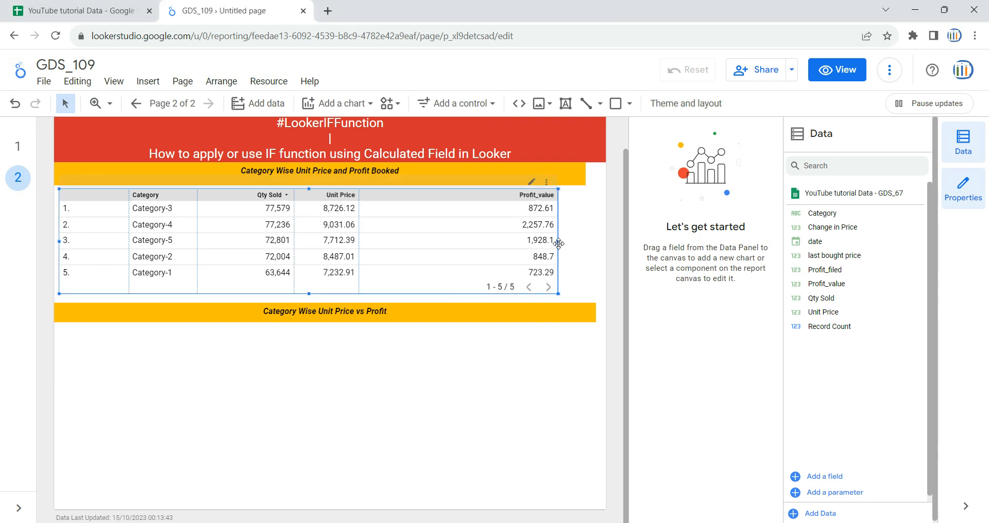
{"action": "left_click_drag", "start_coordinate": [559, 241], "coordinate": [586, 241]}
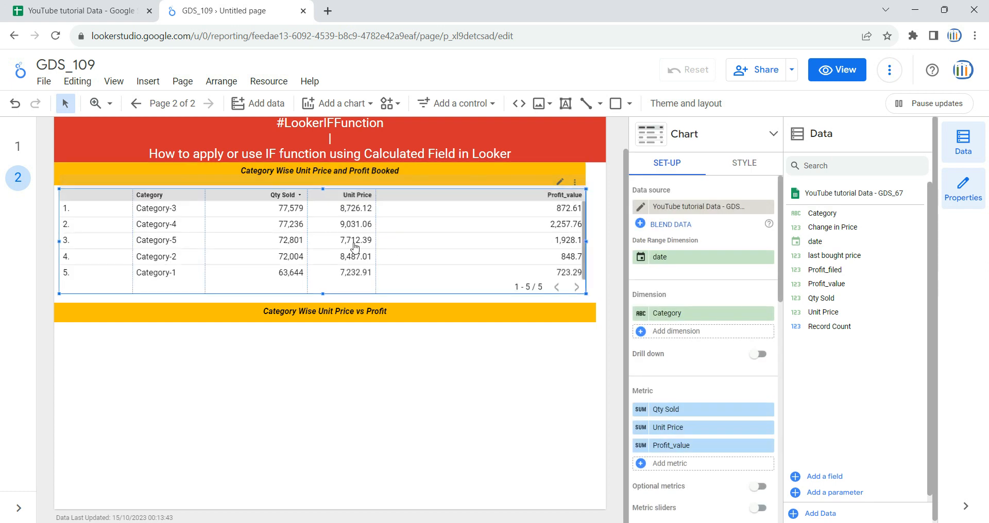
{"action": "left_click", "coordinate": [327, 370]}
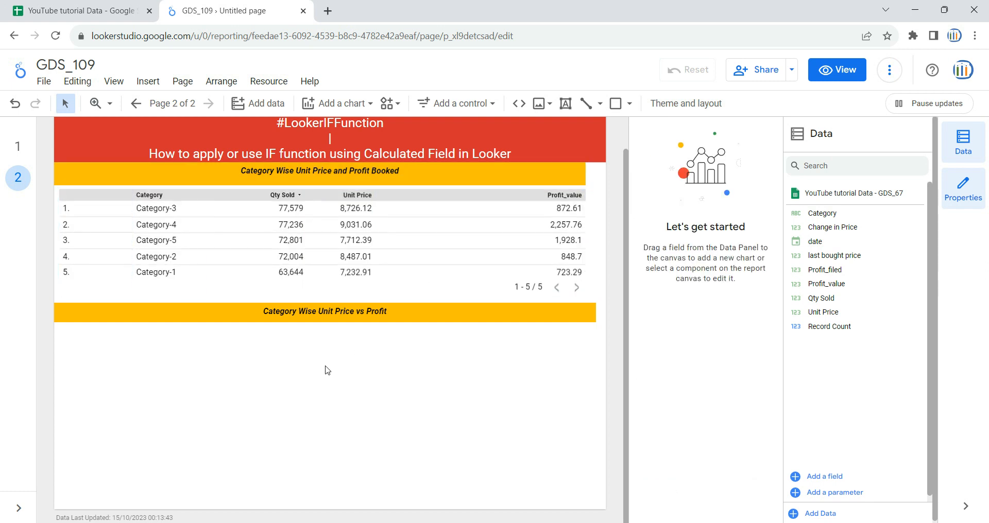
Step: Add a horizontal stacked bar chart below the "Category Wise Unit Price vs Profit" heading on page 2 and enlarge it to fill the space
{"action": "left_click", "coordinate": [17, 145]}
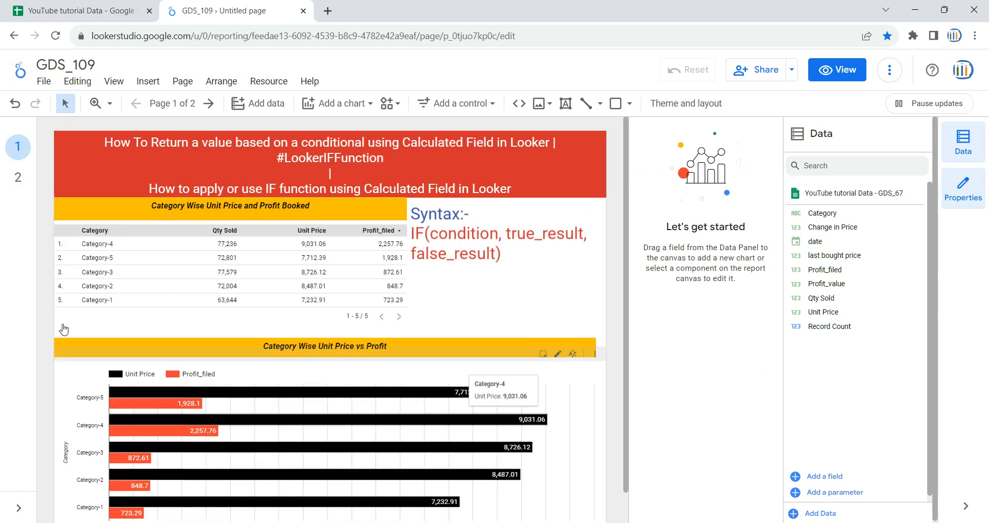
{"action": "left_click", "coordinate": [18, 177]}
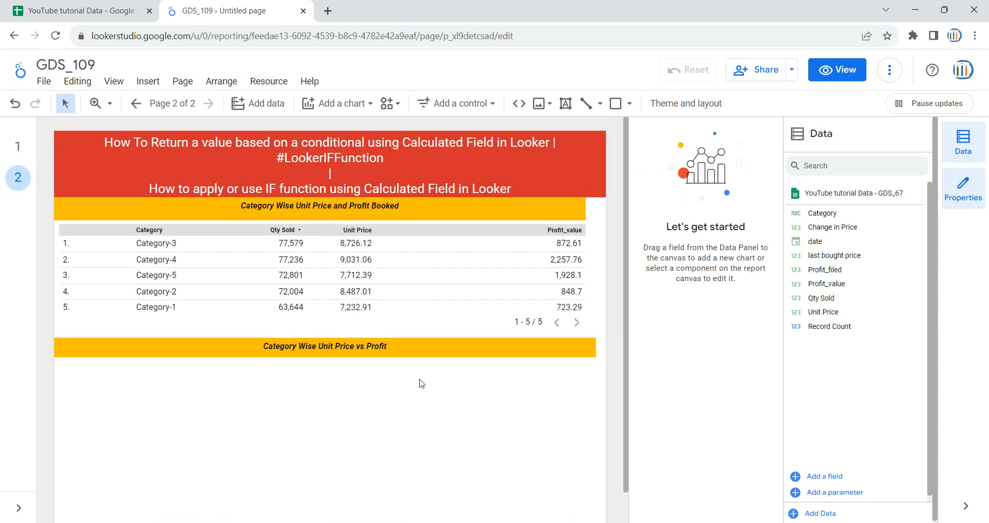
{"action": "left_click", "coordinate": [359, 111]}
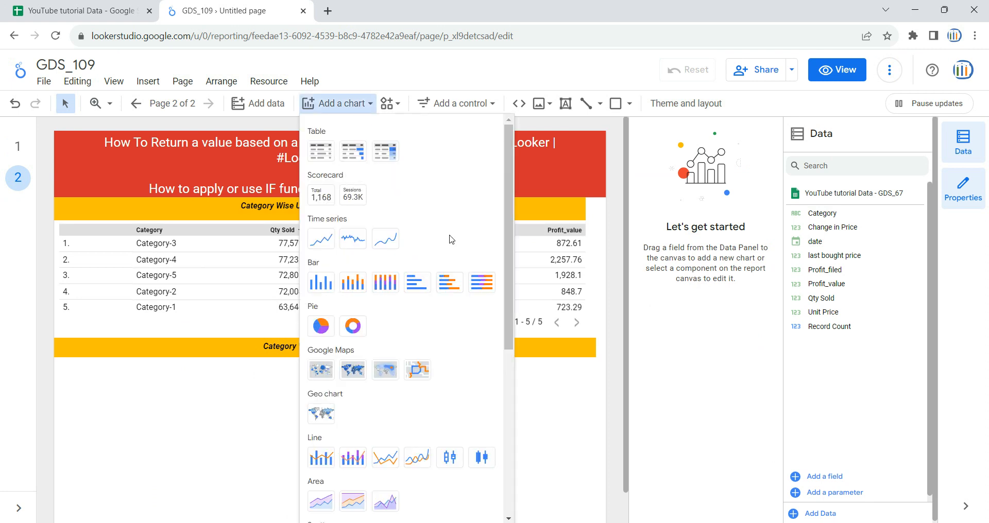
{"action": "scroll", "coordinate": [451, 330], "scroll_direction": "down", "scroll_amount": 1}
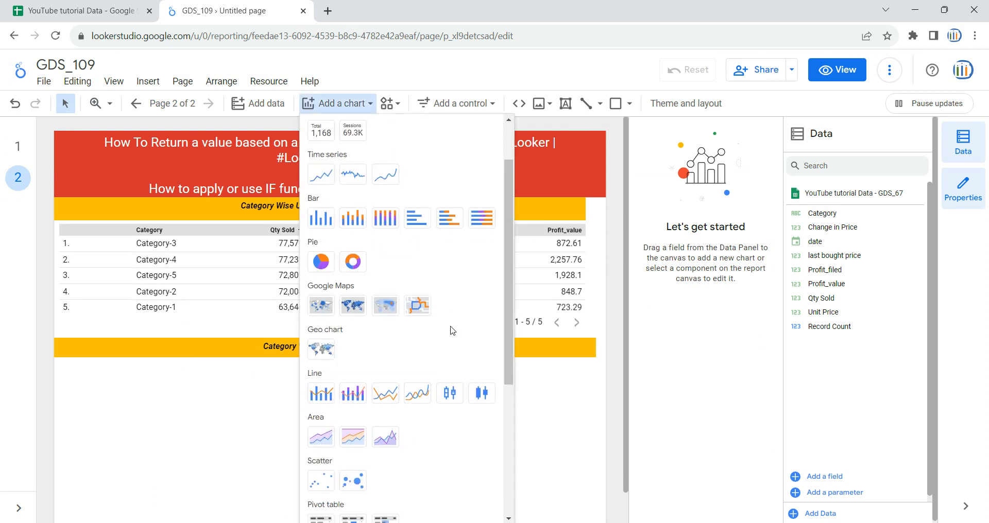
{"action": "left_click", "coordinate": [451, 229]}
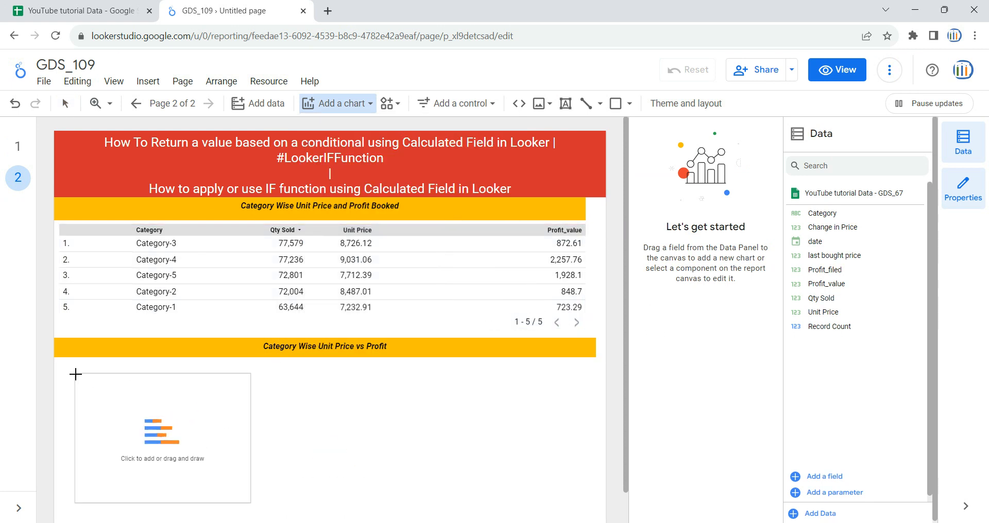
{"action": "left_click", "coordinate": [77, 375]}
{"action": "scroll", "coordinate": [319, 409], "scroll_direction": "down", "scroll_amount": 1}
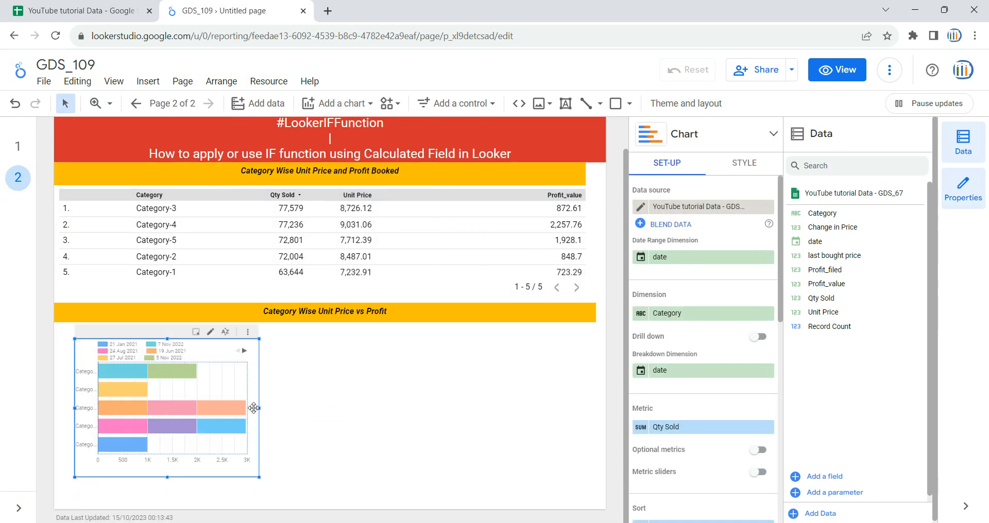
{"action": "left_click_drag", "start_coordinate": [259, 408], "coordinate": [580, 409]}
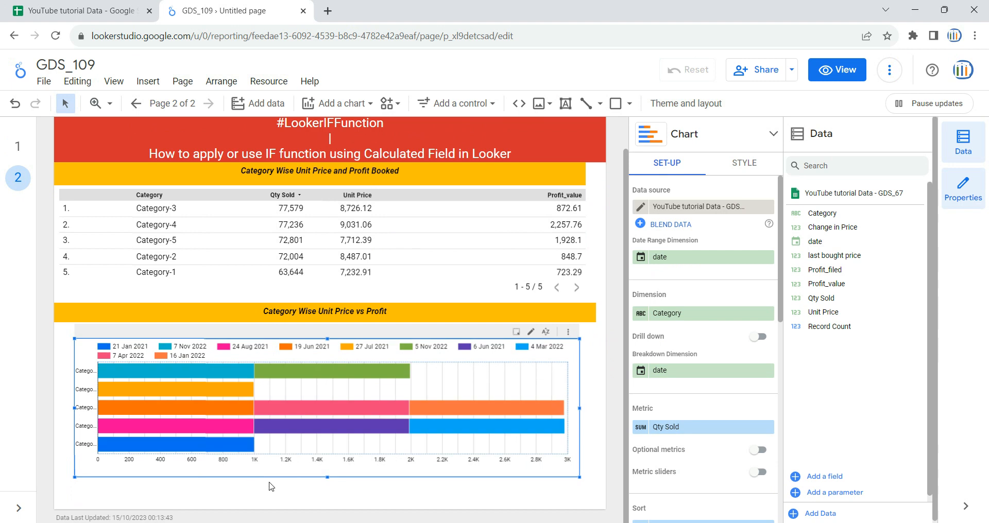
{"action": "left_click_drag", "start_coordinate": [325, 476], "coordinate": [327, 495]}
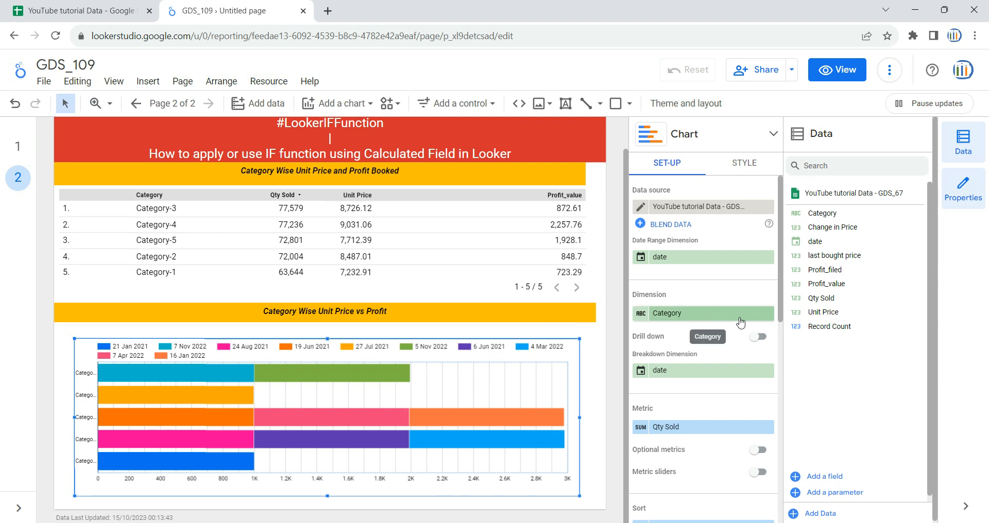
Step: Remove the chart's date breakdown dimension and replace the Qty Sold metric with Unit Price and Profit_value
{"action": "left_click", "coordinate": [767, 371]}
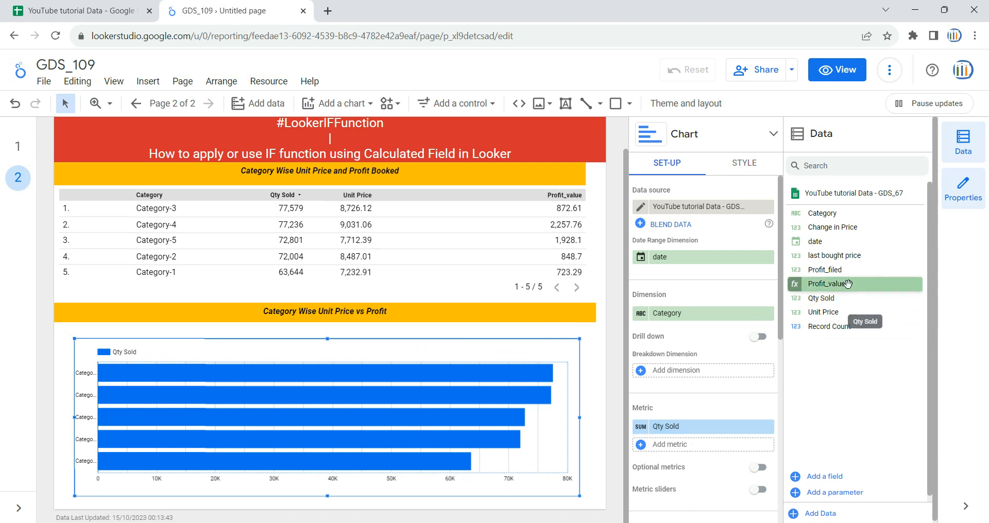
{"action": "left_click_drag", "start_coordinate": [850, 313], "coordinate": [698, 433]}
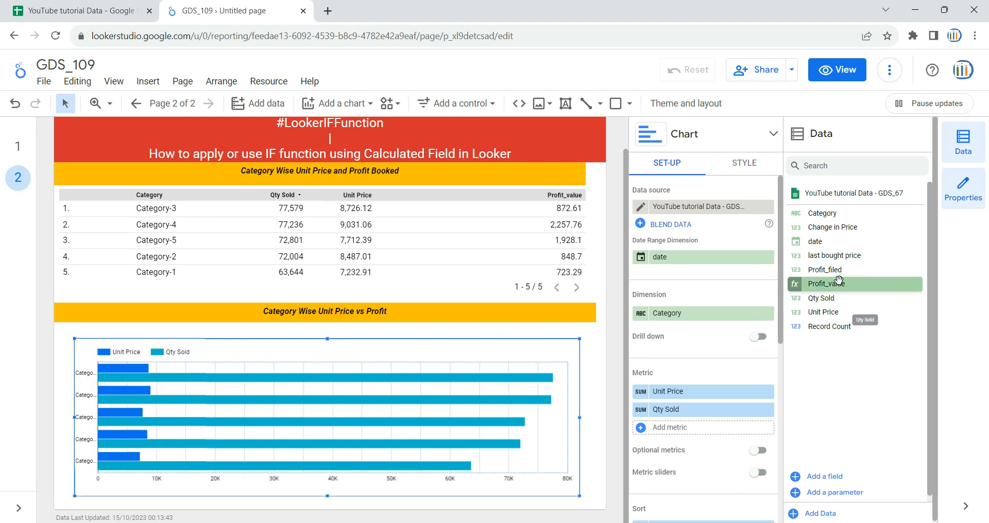
{"action": "left_click_drag", "start_coordinate": [837, 284], "coordinate": [710, 411]}
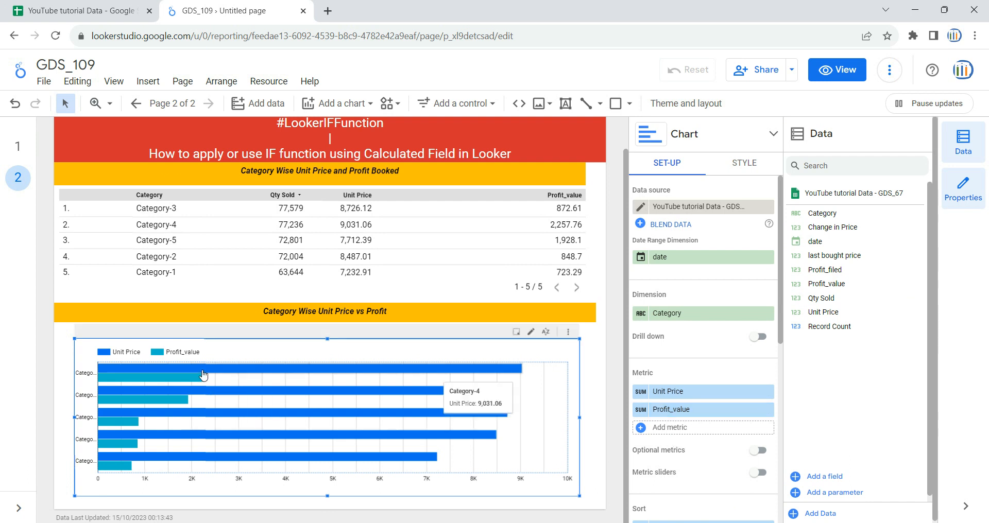
Step: Colour the chart's Unit Price bars dark red and its Profit_value bars dark grey
{"action": "left_click", "coordinate": [16, 149]}
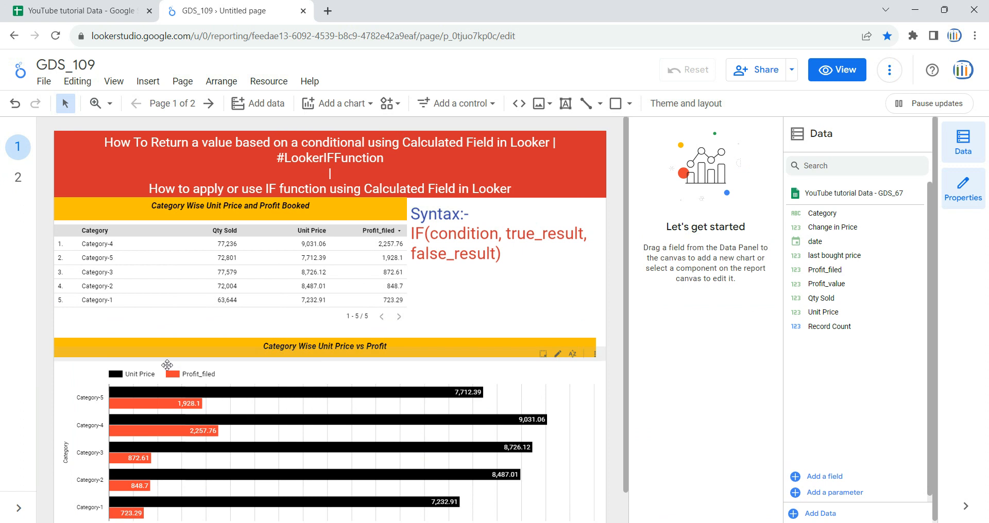
{"action": "left_click", "coordinate": [18, 178]}
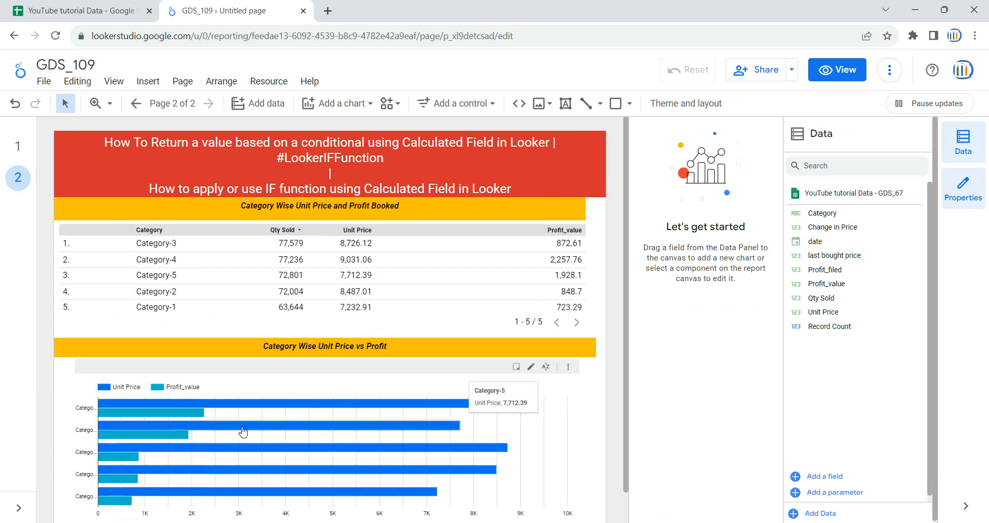
{"action": "left_click", "coordinate": [534, 390]}
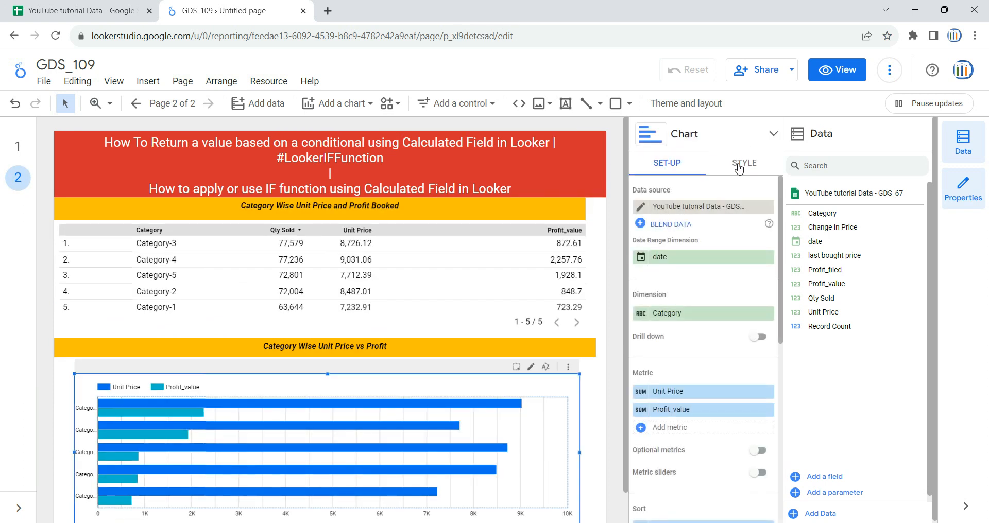
{"action": "left_click", "coordinate": [739, 165]}
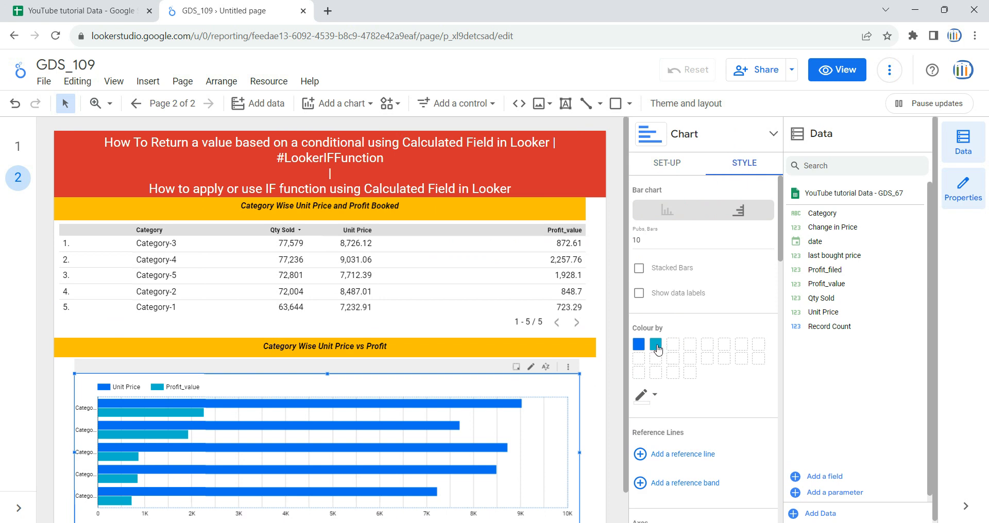
{"action": "left_click", "coordinate": [641, 350]}
{"action": "left_click", "coordinate": [679, 347]}
{"action": "left_click", "coordinate": [656, 344]}
{"action": "left_click", "coordinate": [696, 331]}
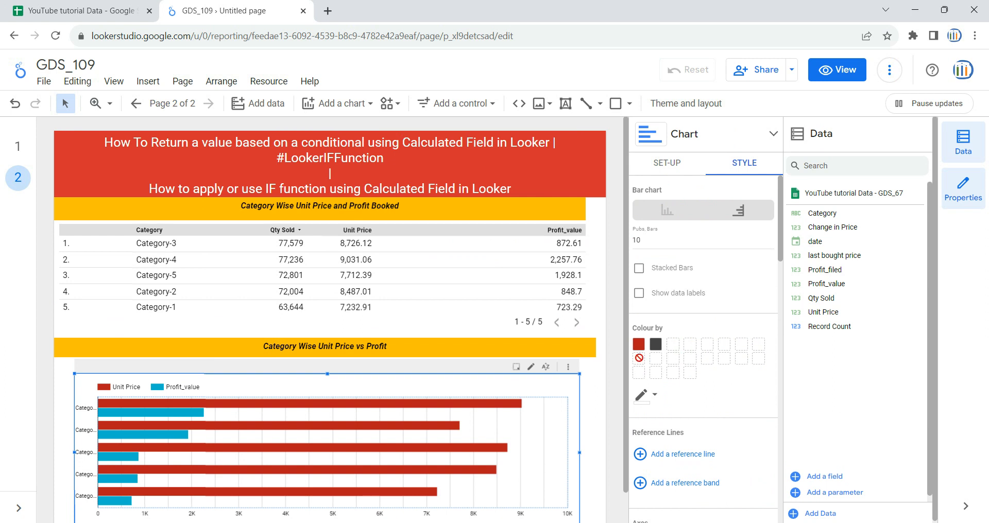
{"action": "left_click", "coordinate": [656, 355]}
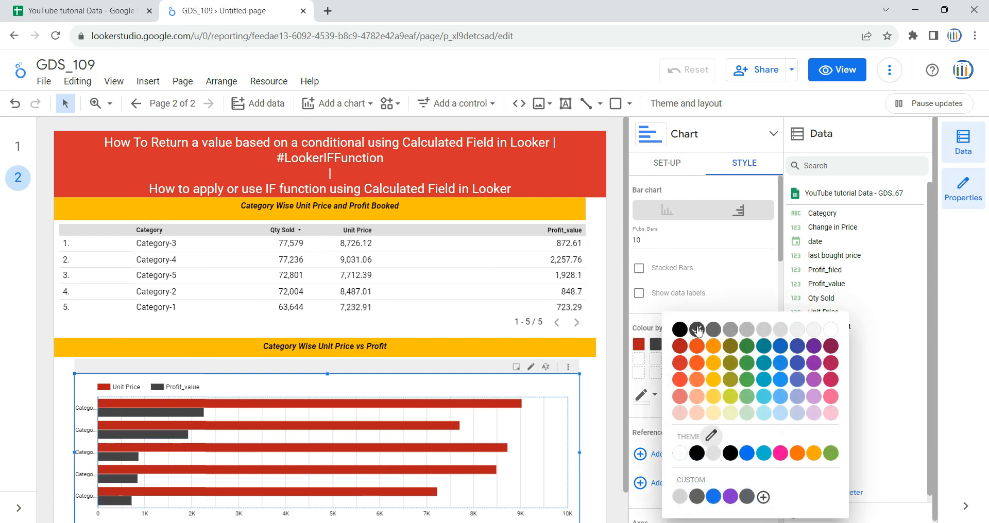
{"action": "left_click", "coordinate": [729, 298]}
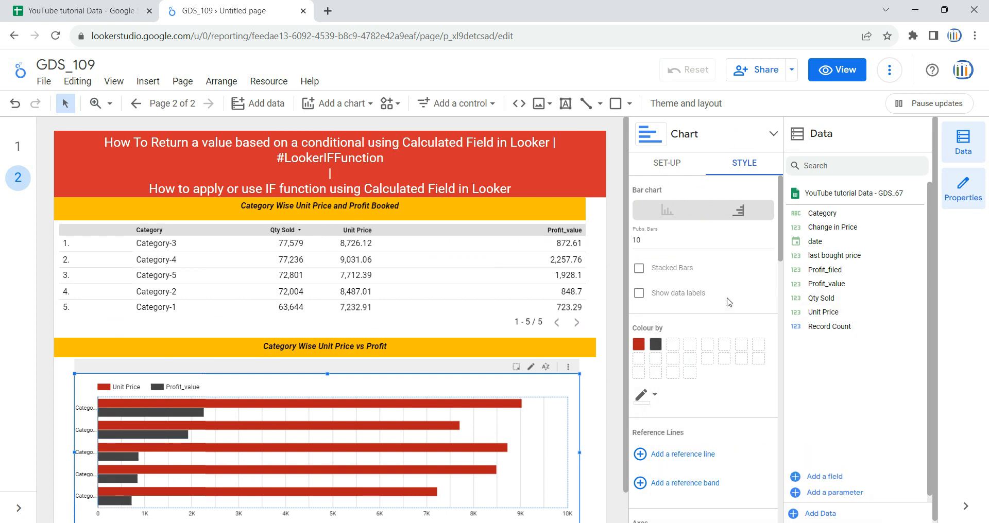
Step: Show data labels on the bar chart, and try stacked bars before returning to grouped bars
{"action": "left_click", "coordinate": [640, 295]}
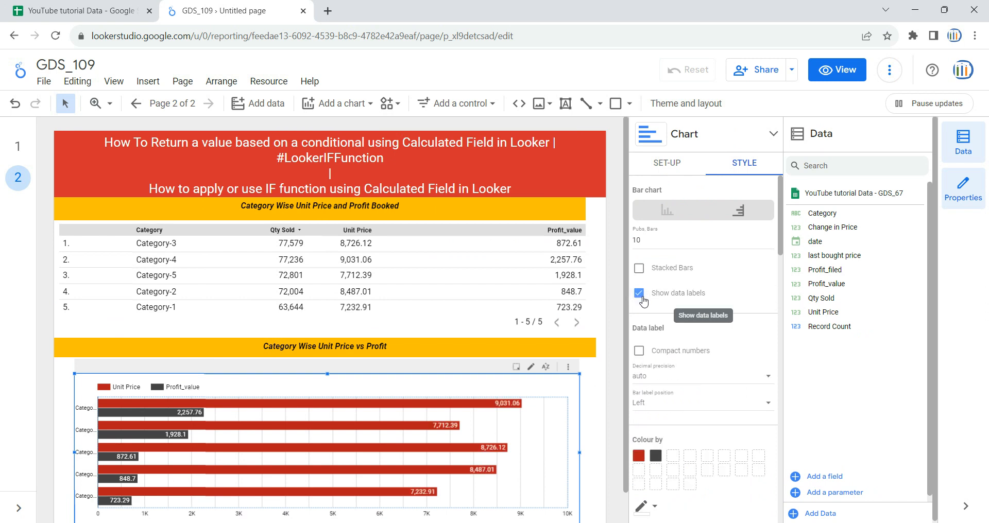
{"action": "left_click", "coordinate": [639, 269]}
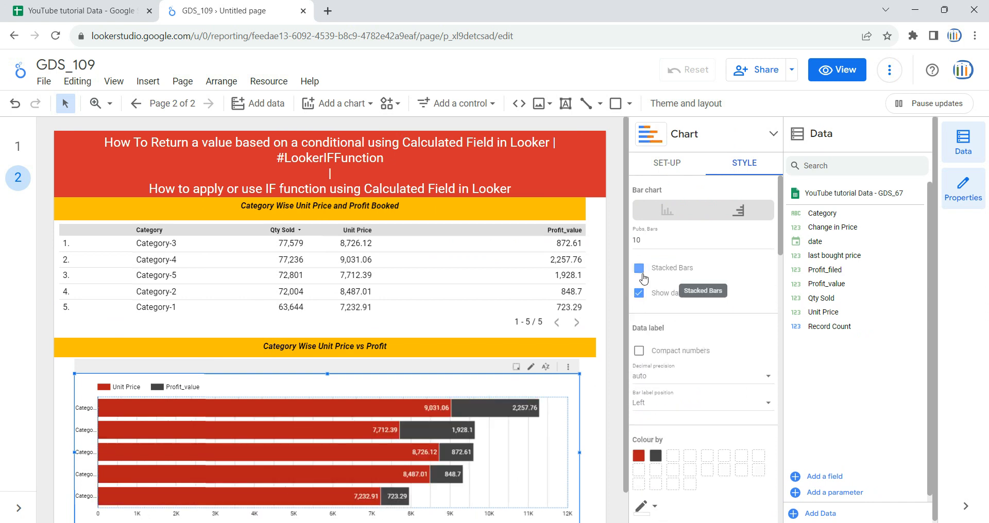
{"action": "left_click", "coordinate": [639, 269]}
{"action": "scroll", "coordinate": [713, 376], "scroll_direction": "down", "scroll_amount": 5}
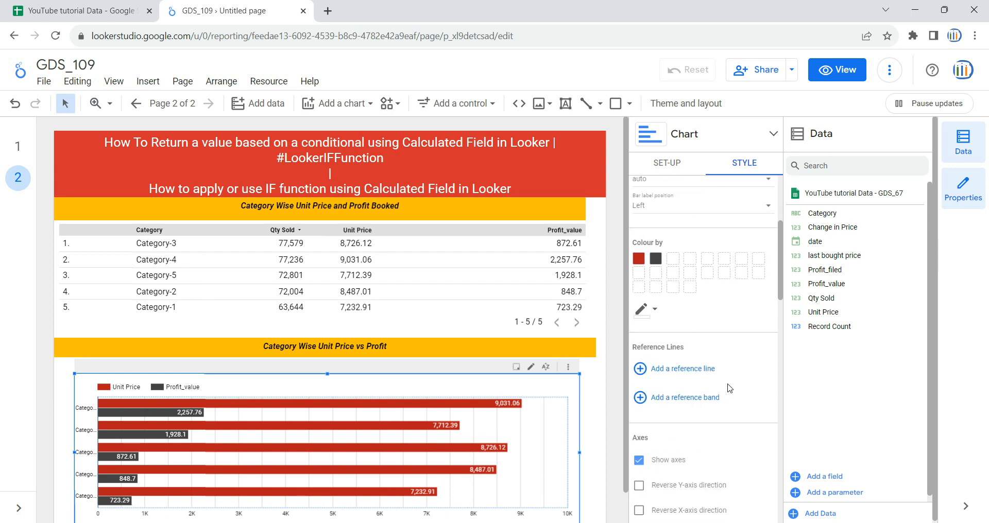
{"action": "scroll", "coordinate": [729, 389], "scroll_direction": "down", "scroll_amount": 3}
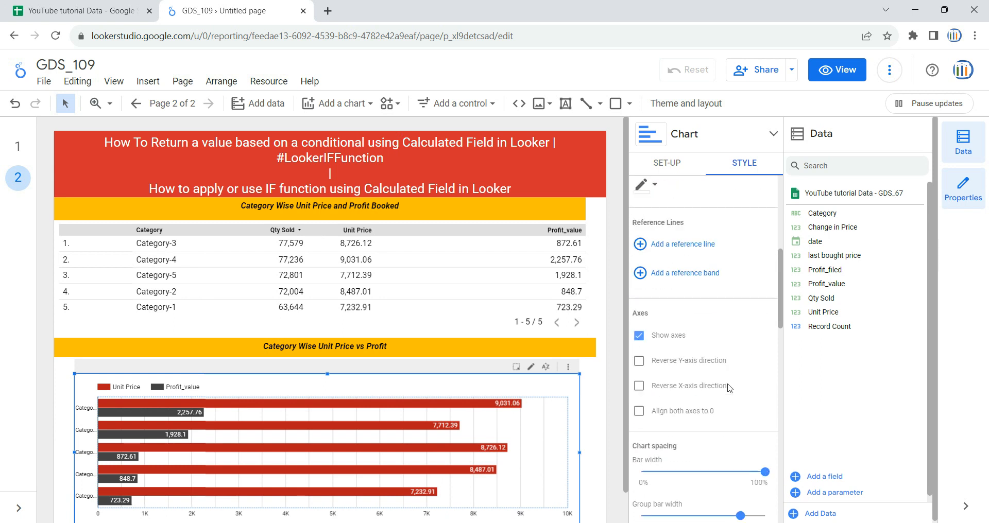
Step: Preview the report in view mode and compare the new page's table and bar chart with the first page
{"action": "left_click", "coordinate": [835, 71]}
{"action": "scroll", "coordinate": [322, 412], "scroll_direction": "down", "scroll_amount": 5}
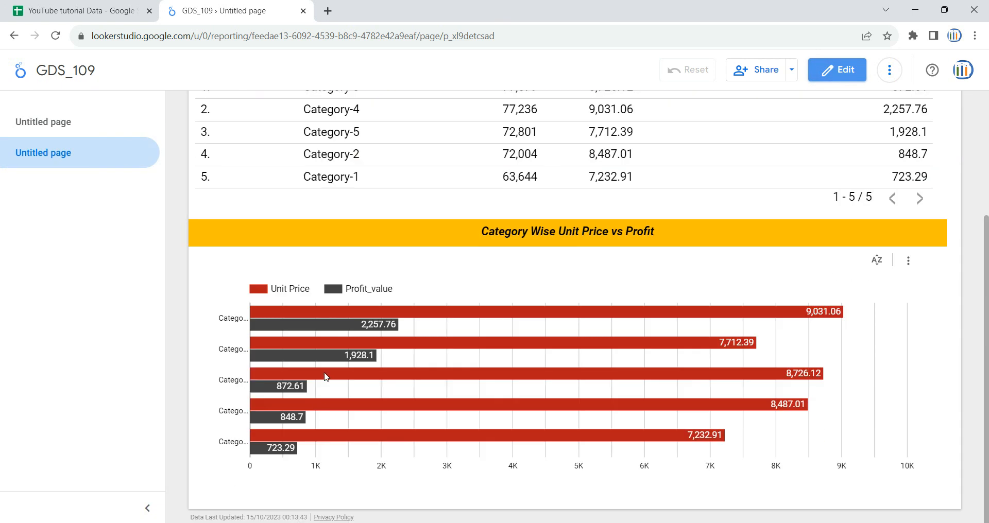
{"action": "left_click", "coordinate": [32, 120]}
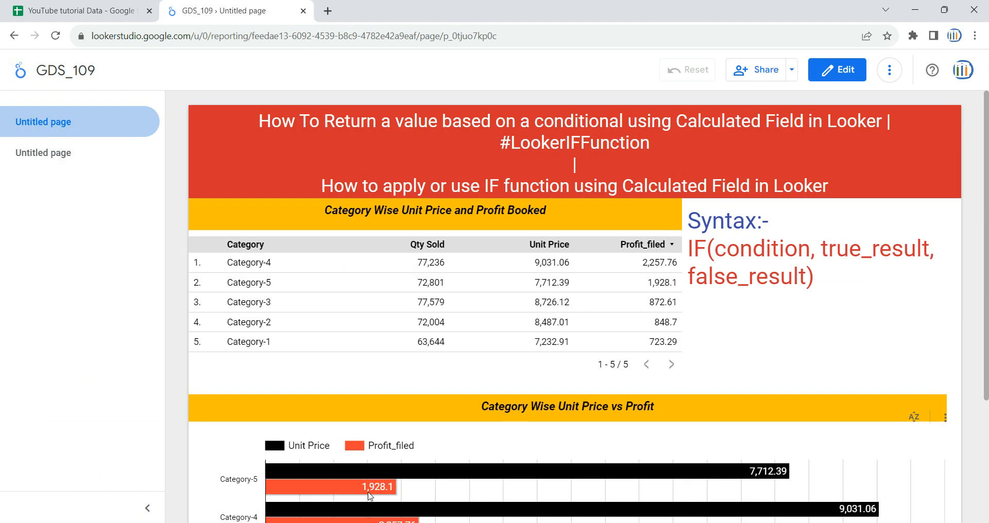
{"action": "left_click", "coordinate": [31, 164]}
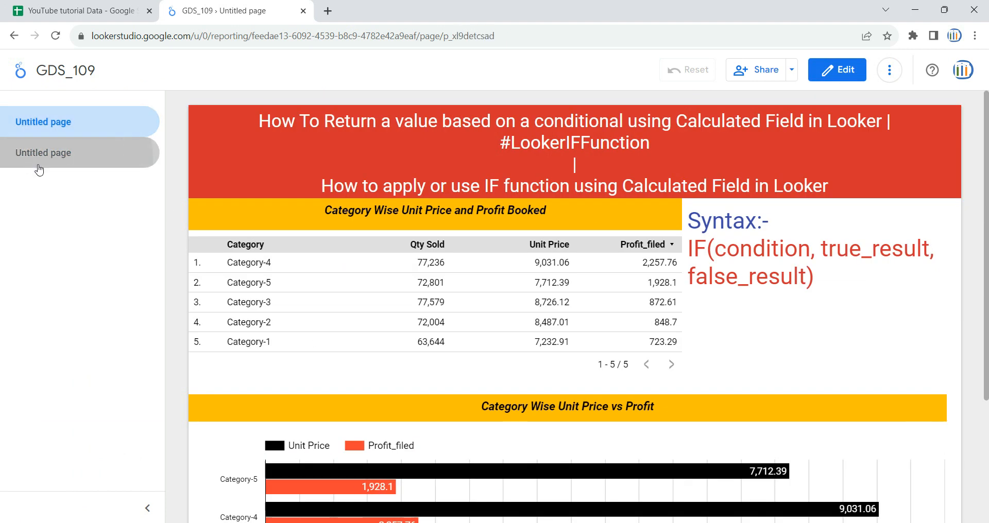